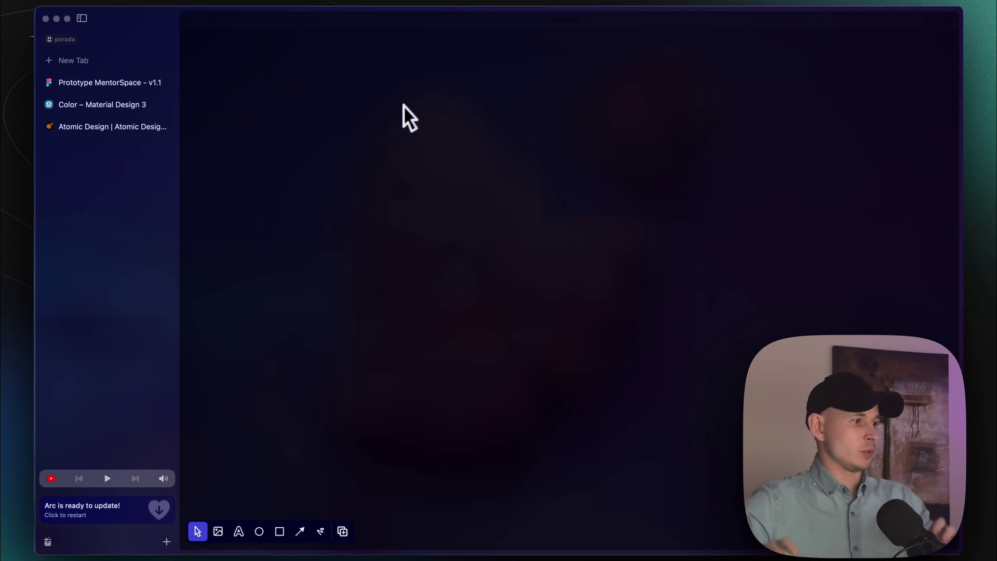
- Add a text box near the top of the canvas reading 'You need to understand a specific design system'
left_click(366, 517)
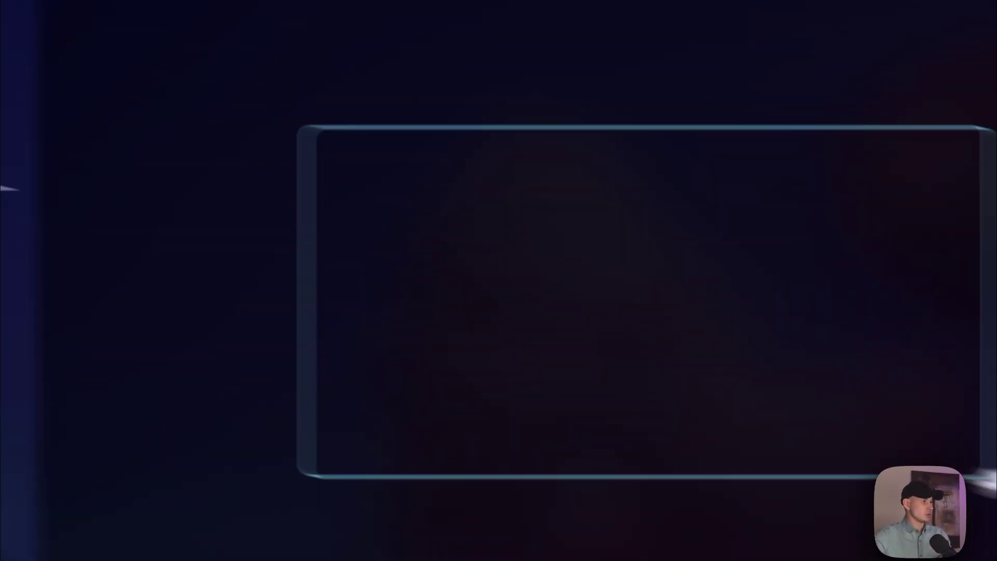
left_click_drag(311, 21, 467, 104)
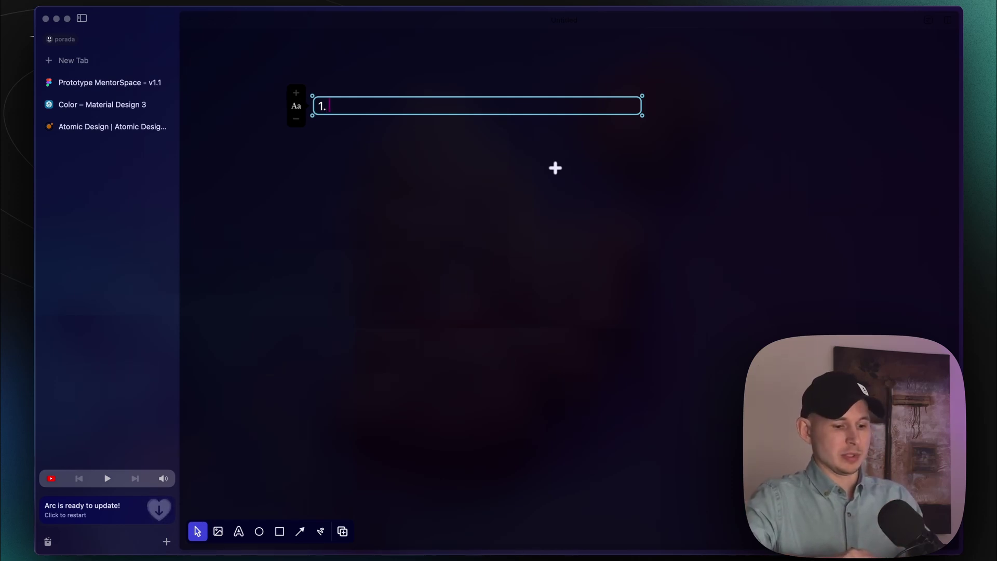
type("You need to understand a specific design system")
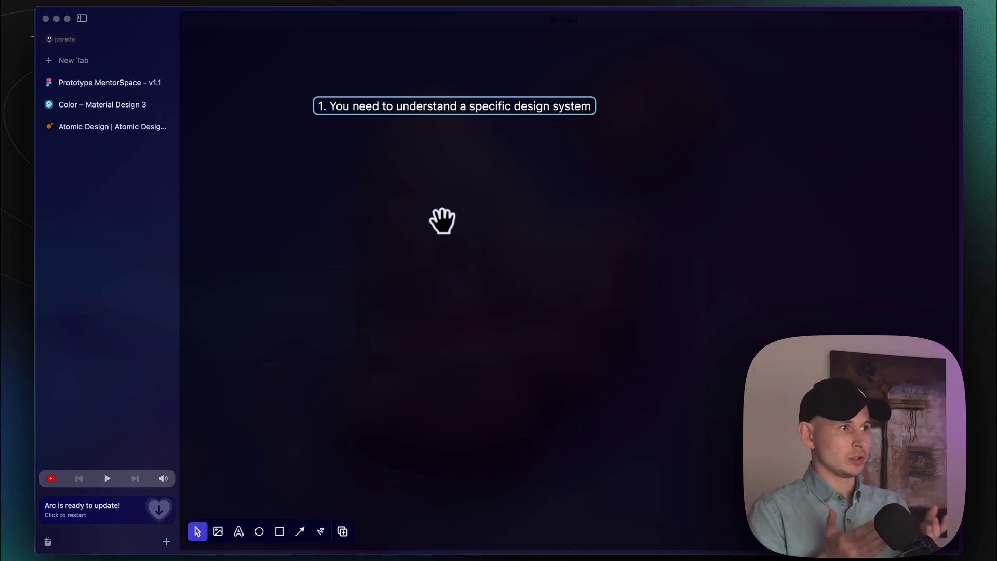
- Deselect the note so '1. You need to understand a specific design system' sits as plain text
left_click(528, 246)
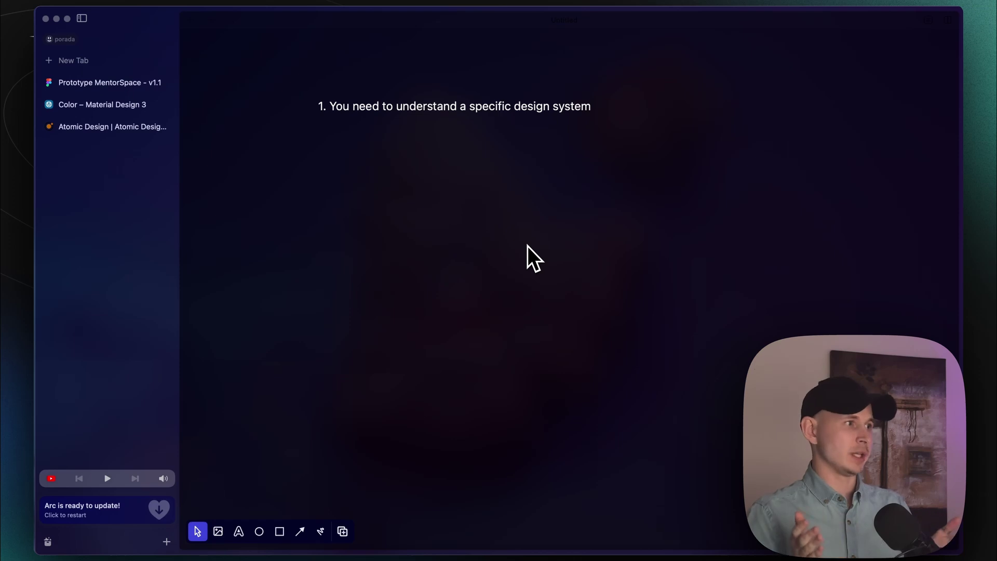
- Add the line '2. Create and connect a the elements with your design system' to the note
double_click(605, 108)
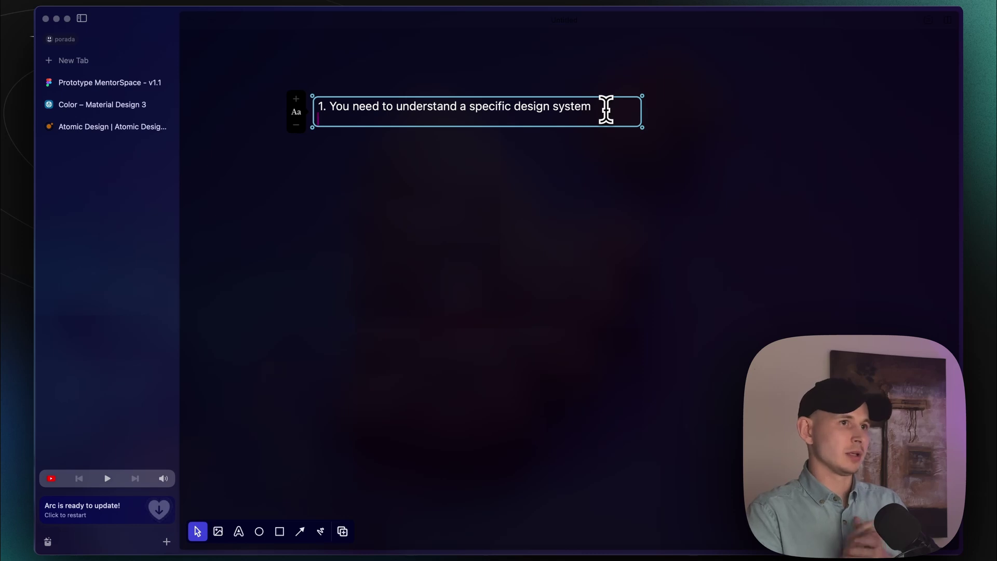
type("2. ")
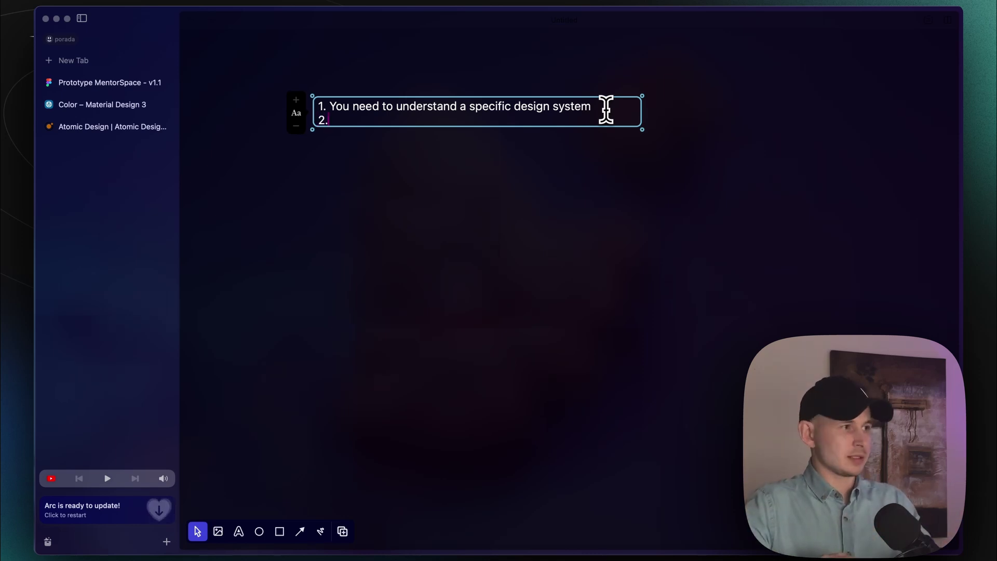
type("Create and connect a the elements with your design system")
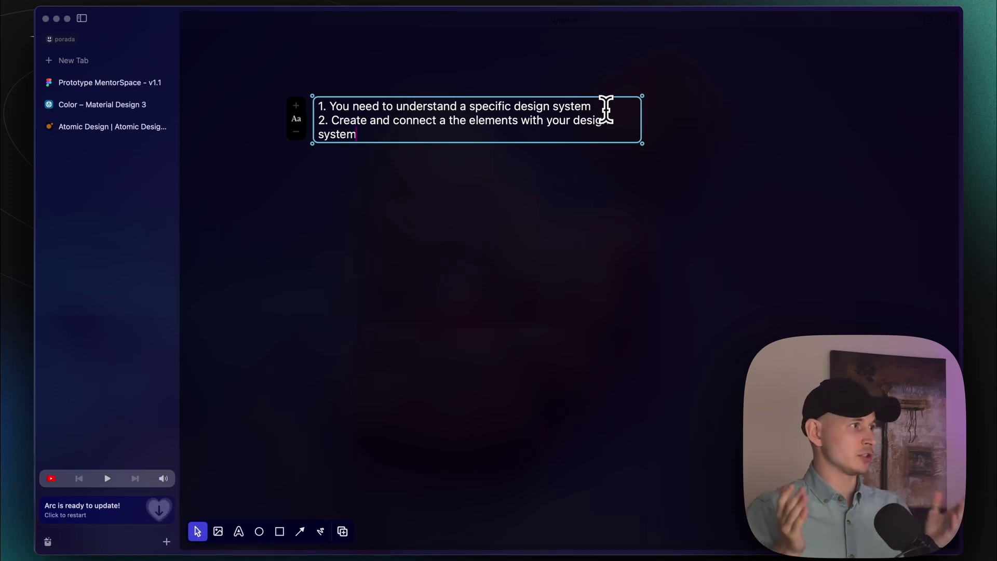
- Open Chapter 2, Atomic Design Methodology, in the Atomic Design book and scroll to its atoms-to-pages diagram
left_click(145, 127)
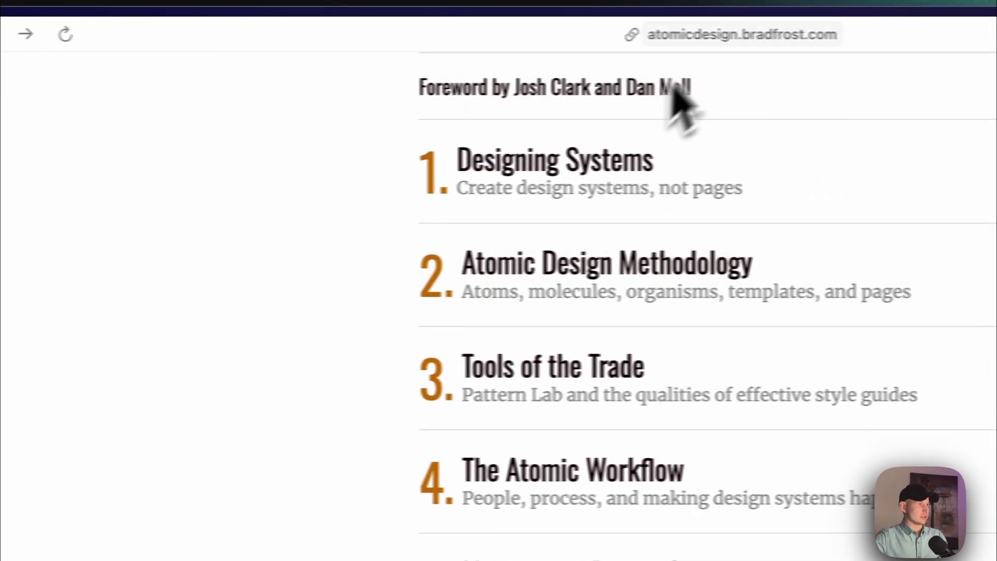
left_click(468, 291)
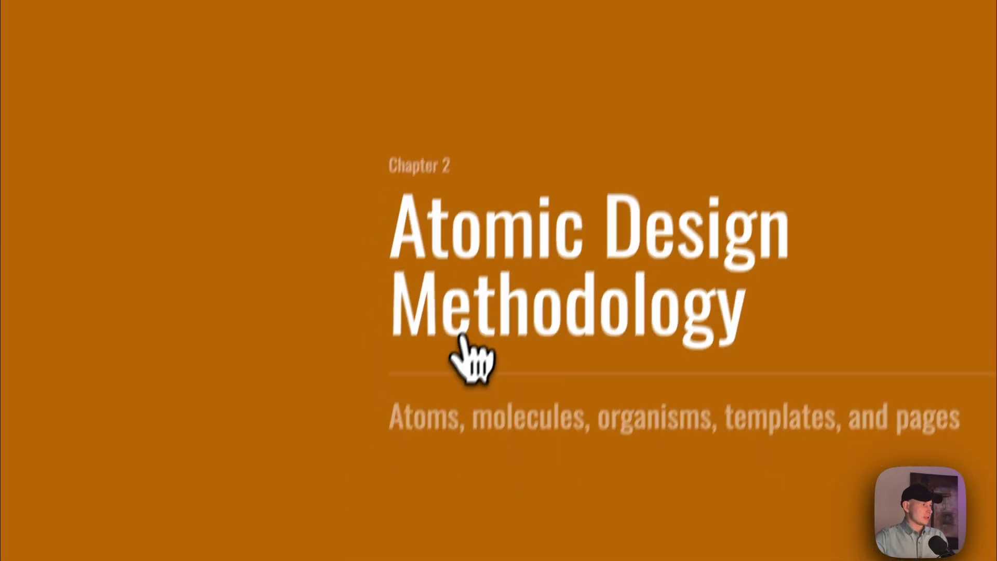
scroll(462, 343, "down", 15)
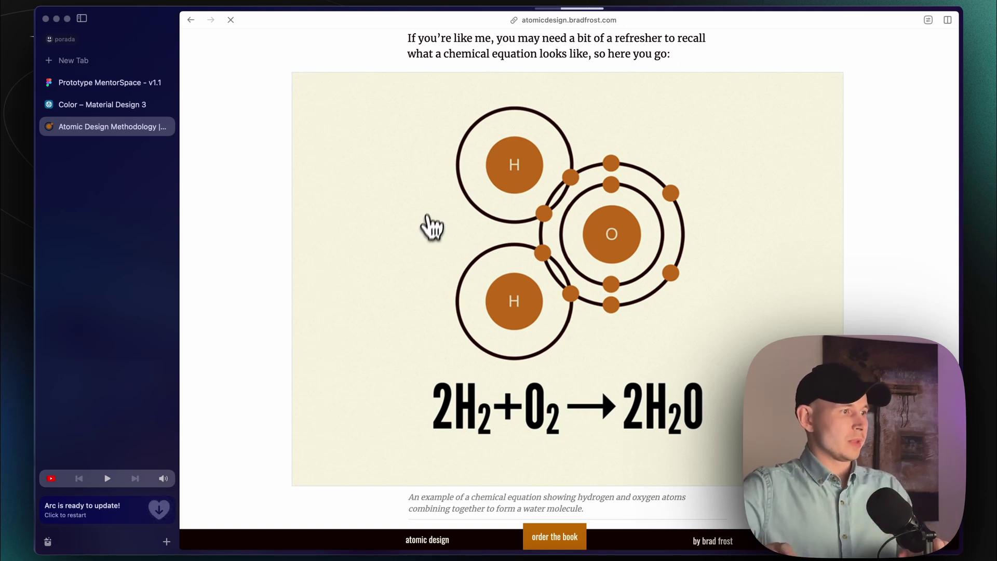
scroll(538, 239, "down", 3)
scroll(538, 239, "down", 15)
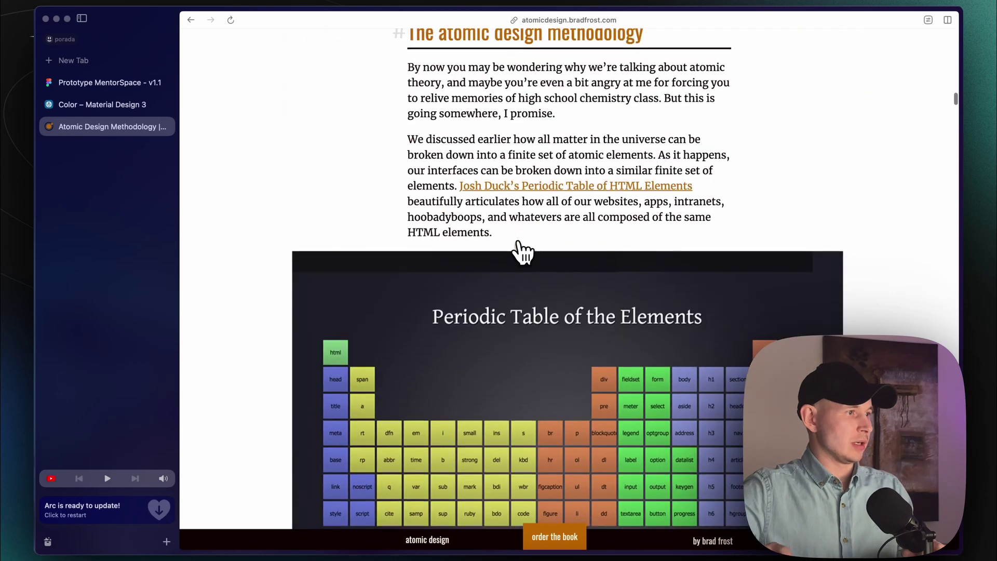
scroll(512, 257, "down", 15)
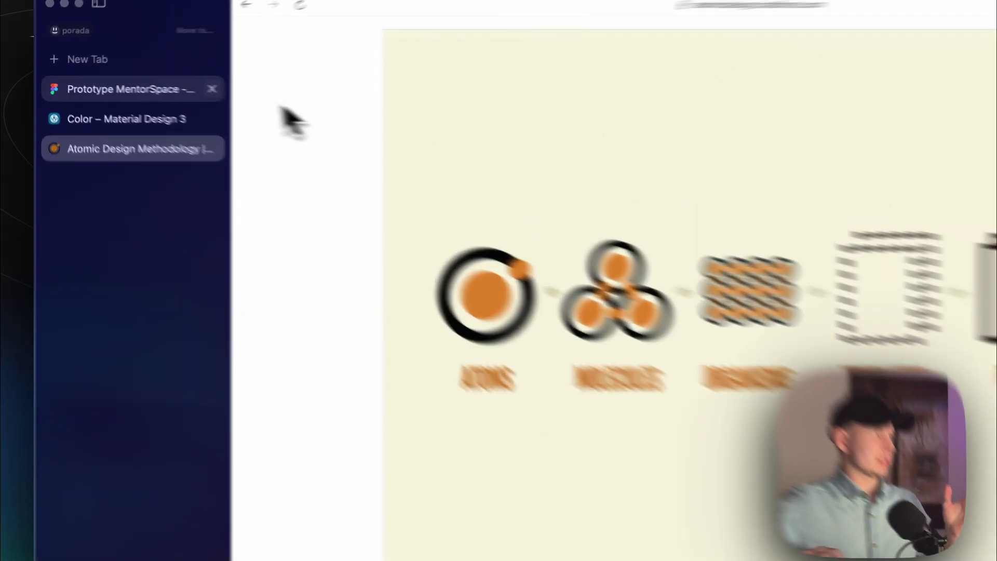
- Open the Prototype MentorSpace Figma file and frame its filter tab, checkbox and switch components
left_click(172, 96)
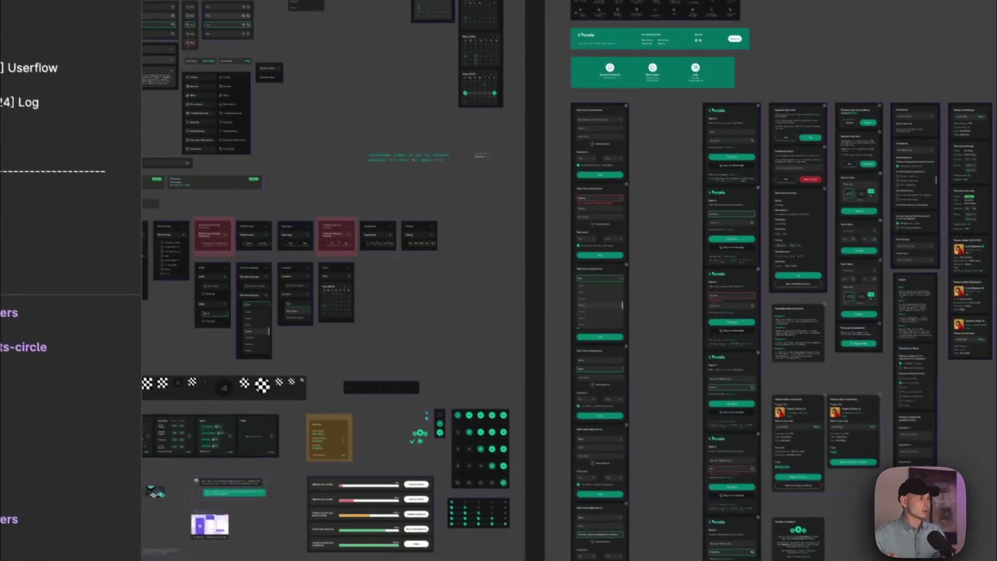
left_click_drag(635, 334, 992, 265)
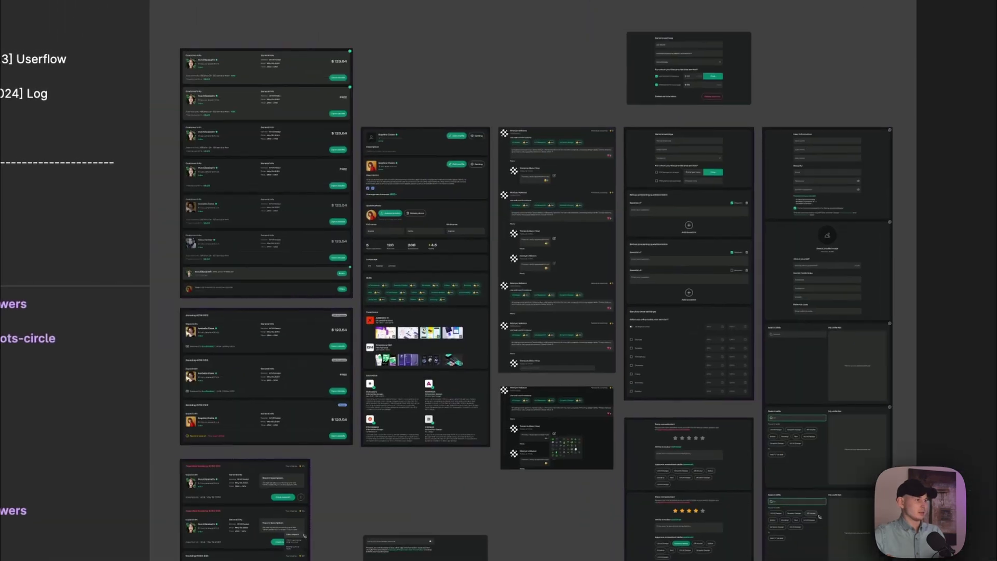
scroll(590, 263, "down", 5)
left_click_drag(591, 263, 490, 290)
scroll(368, 271, "up", 5)
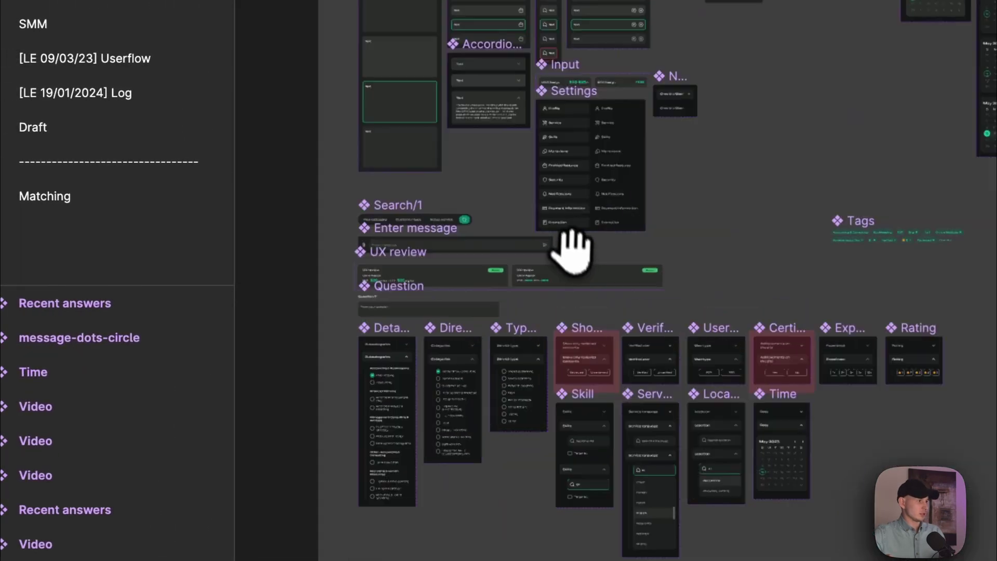
scroll(572, 249, "up", 6)
scroll(619, 297, "up", 3)
scroll(614, 319, "up", 3)
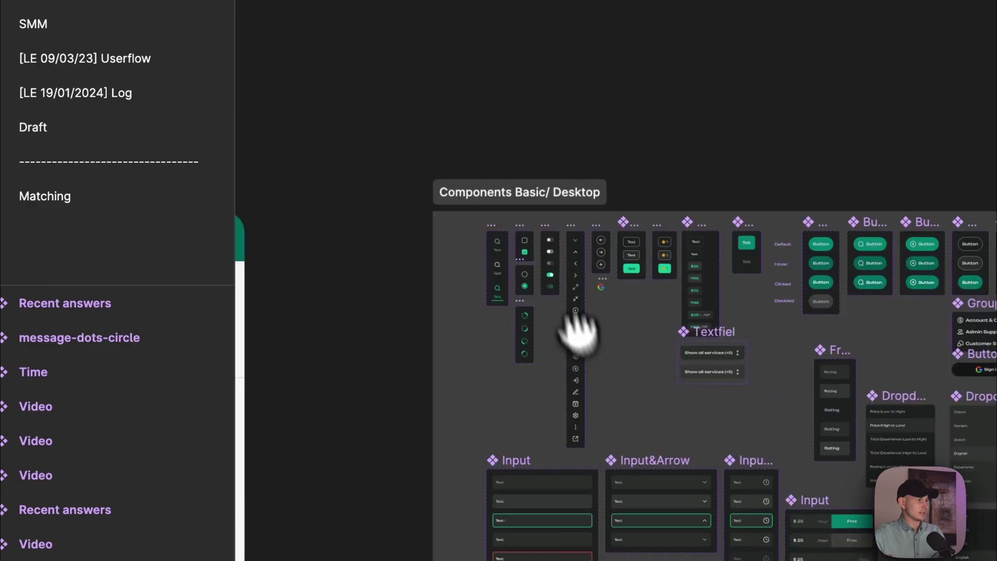
scroll(579, 333, "up", 5)
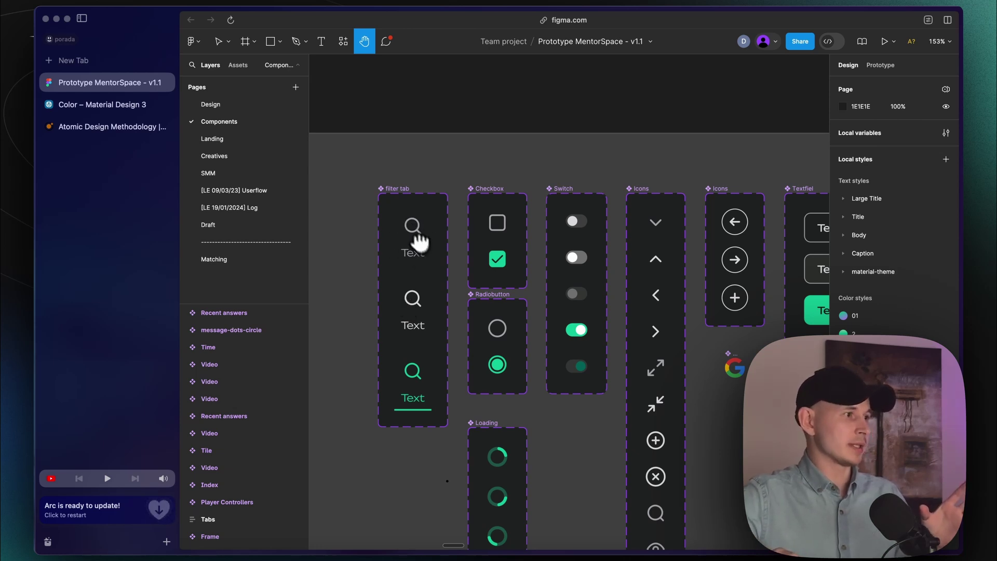
- Glance at the Atomic Design Methodology page, then return to the Prototype MentorSpace components
left_click(112, 126)
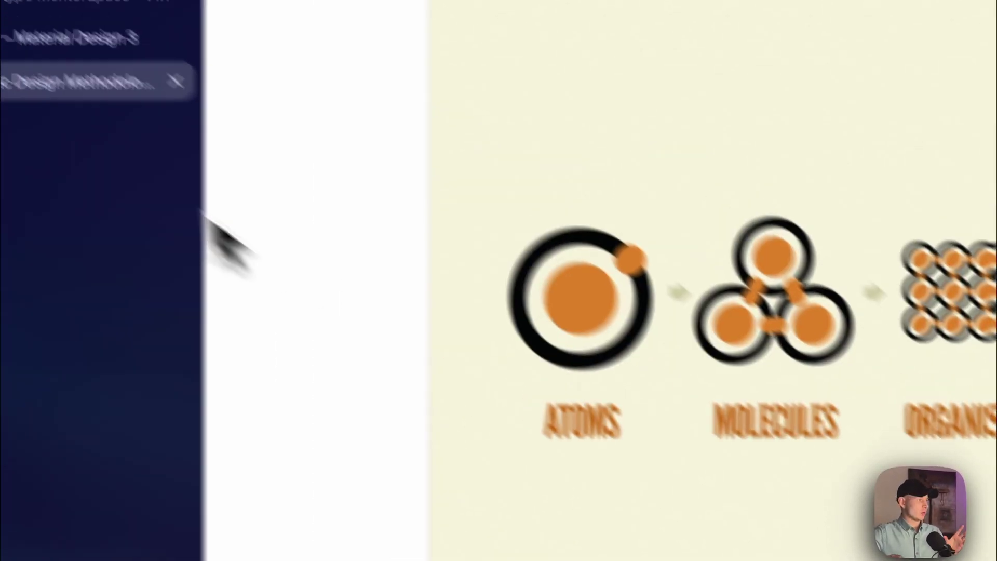
left_click(172, 86)
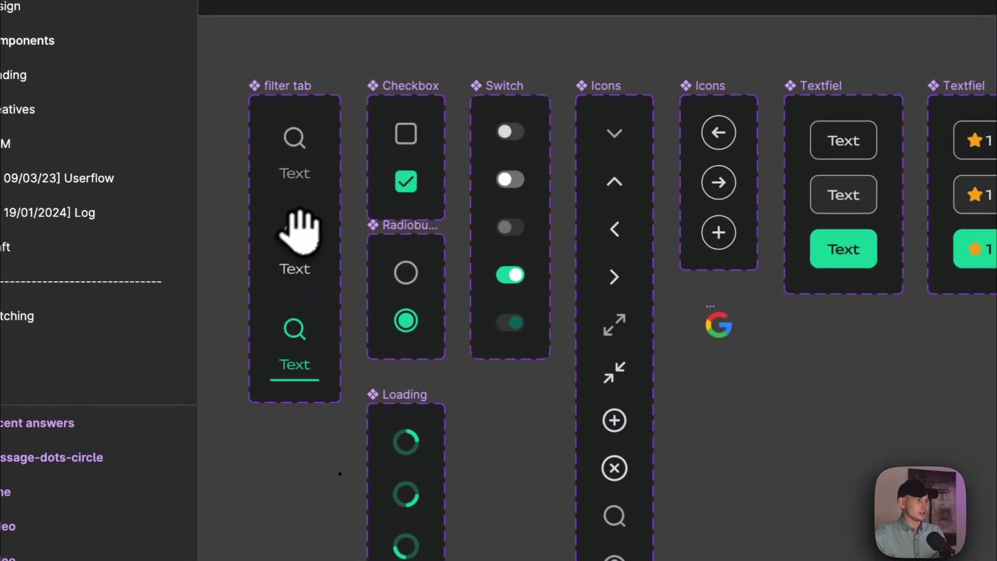
- Navigate the Components page to the Search component set and its five state variants
scroll(723, 348, "down", 3)
scroll(720, 353, "down", 5)
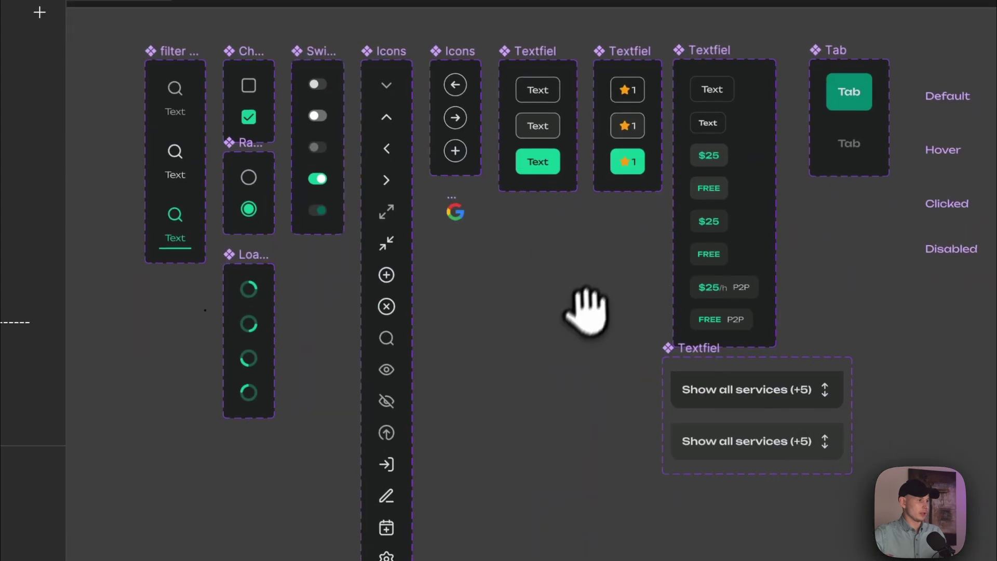
scroll(561, 299, "down", 5)
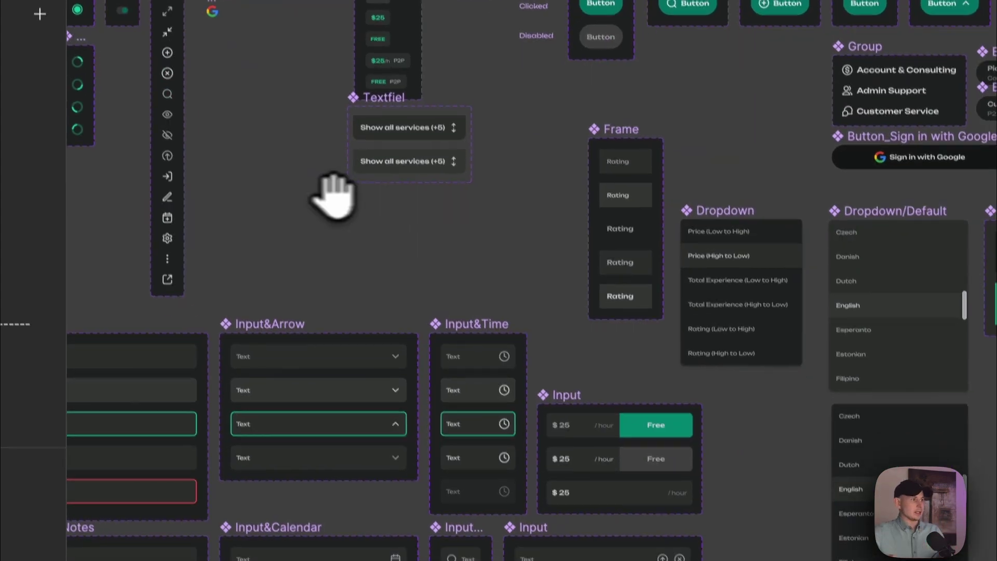
scroll(330, 196, "right", 10)
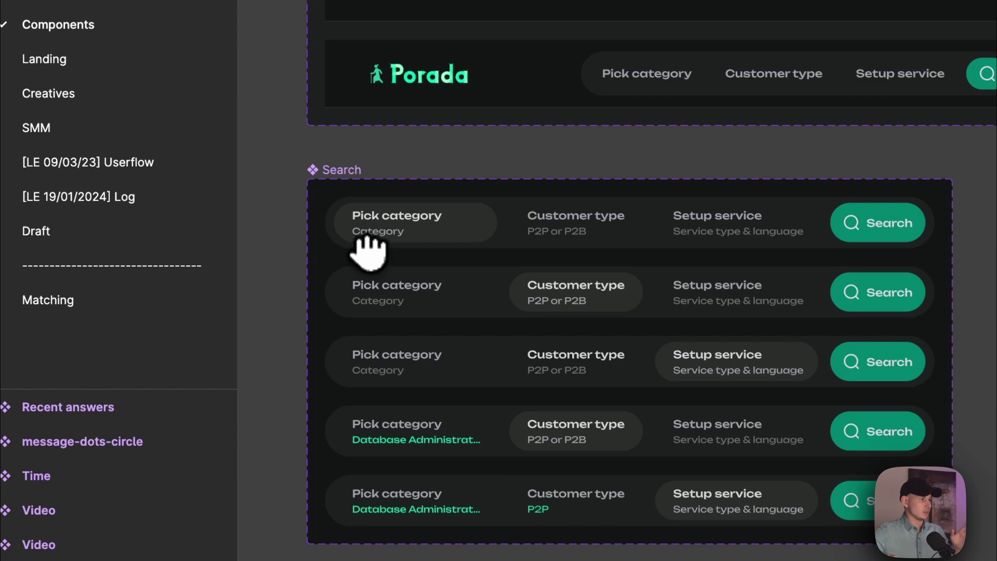
scroll(368, 252, "up", 5)
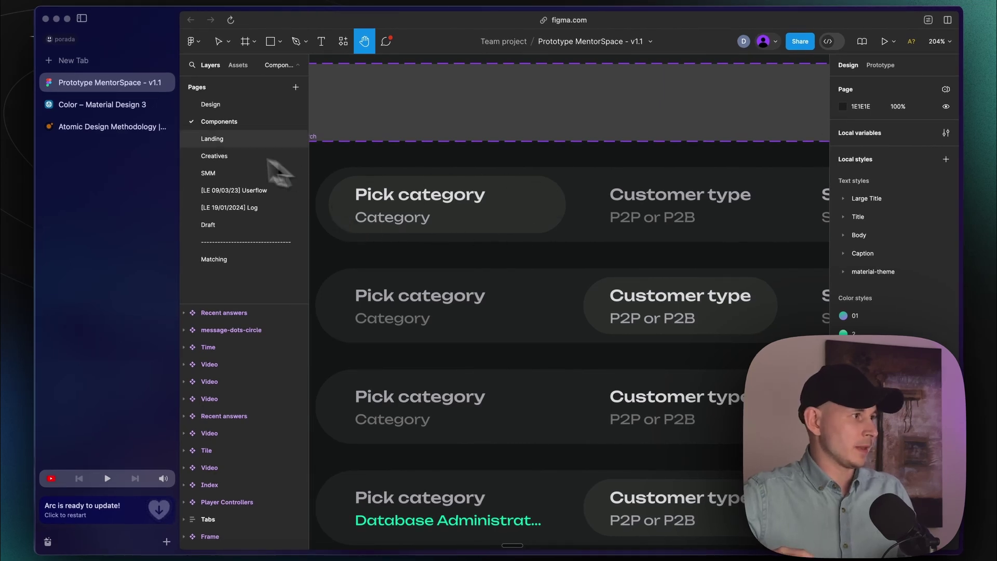
left_click(130, 128)
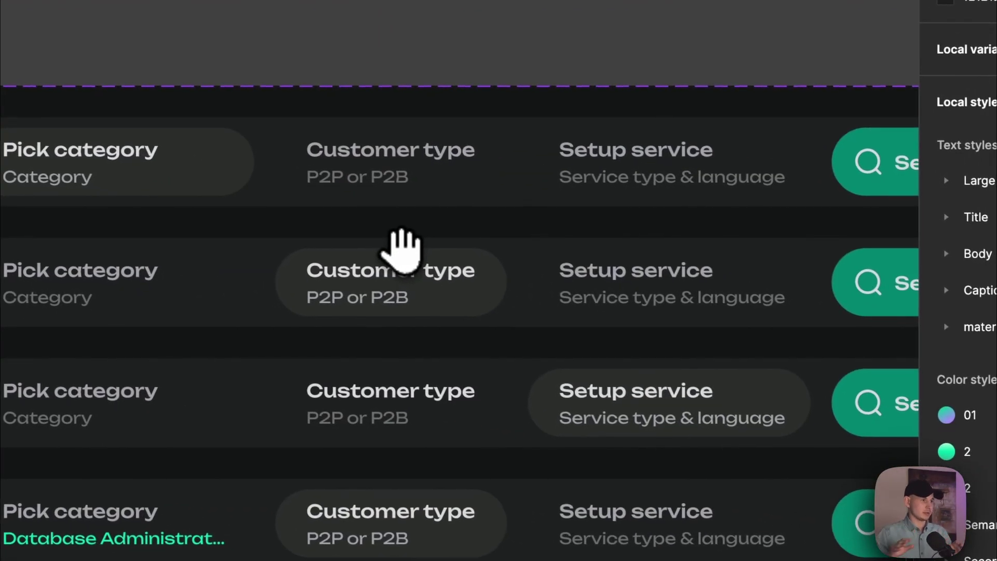
scroll(400, 254, "down", 5)
scroll(445, 267, "right", 3)
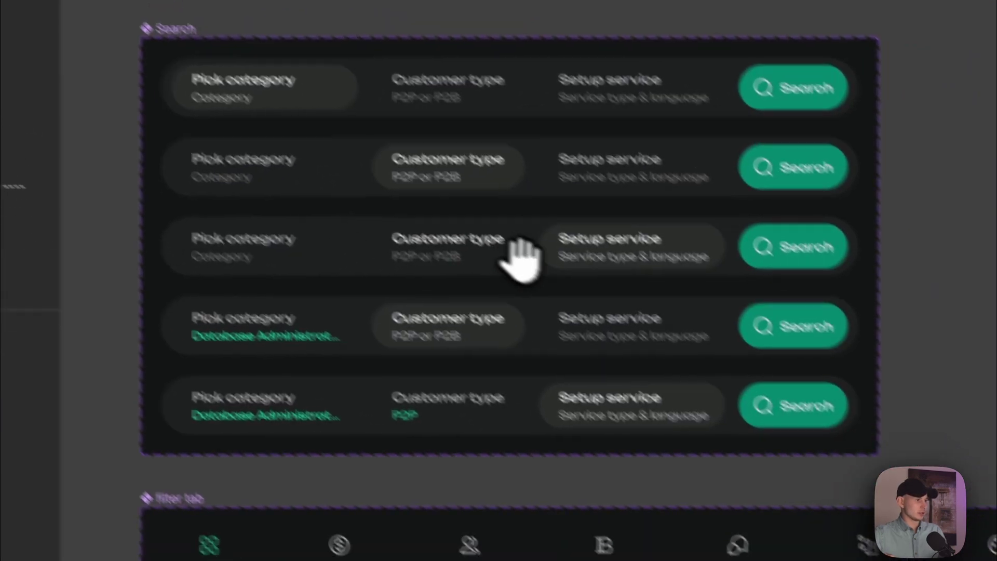
scroll(517, 257, "down", 5)
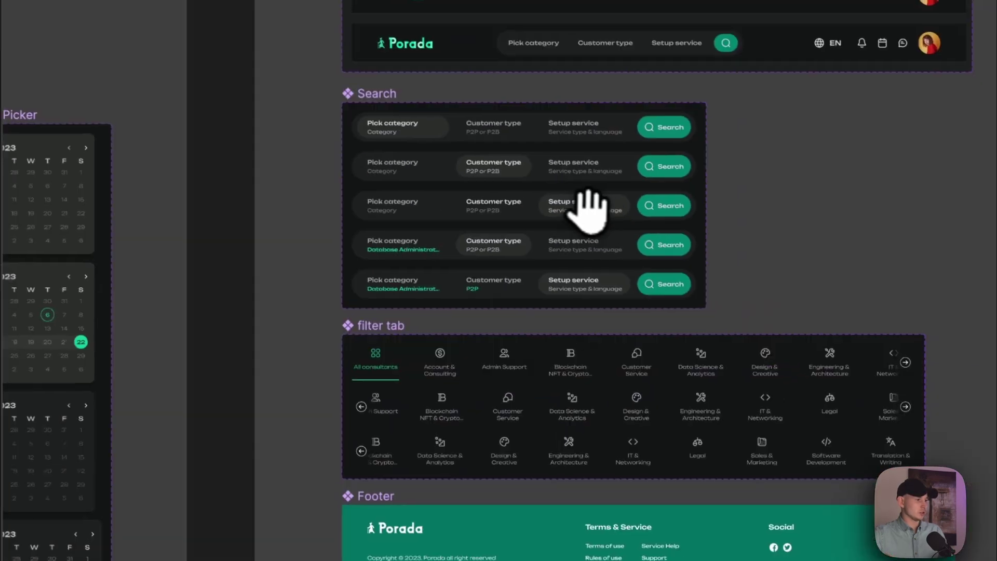
scroll(587, 206, "right", 5)
scroll(517, 218, "right", 10)
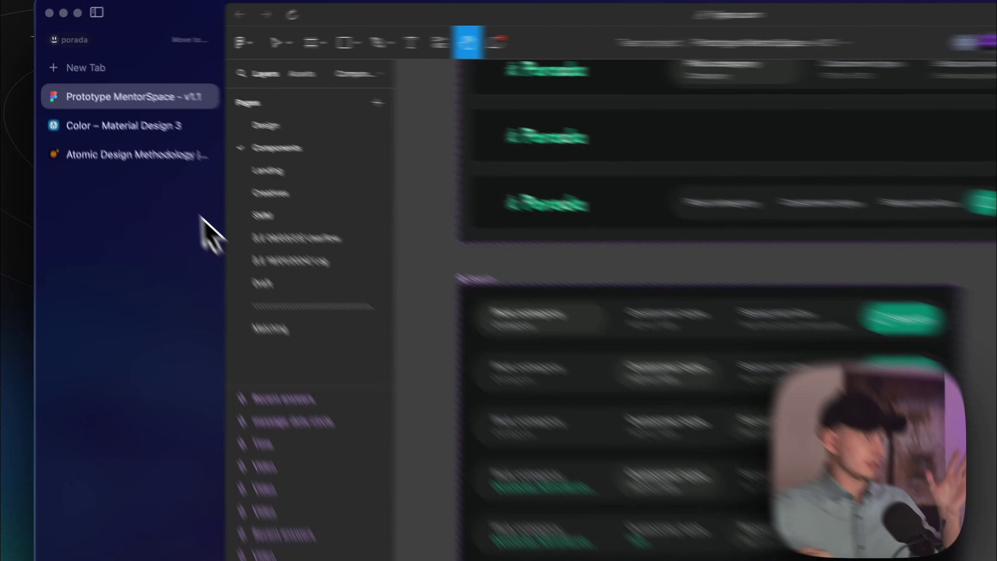
- Compare the Atomic Design Methodology page with the Sign In, Sign Up and Edit Services flow boards
left_click(112, 127)
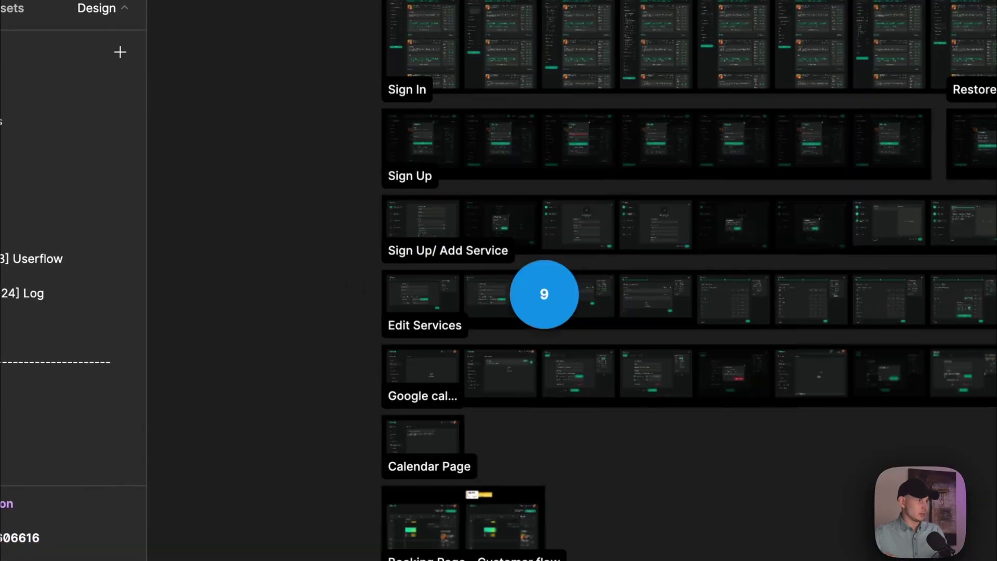
scroll(556, 364, "up", 5)
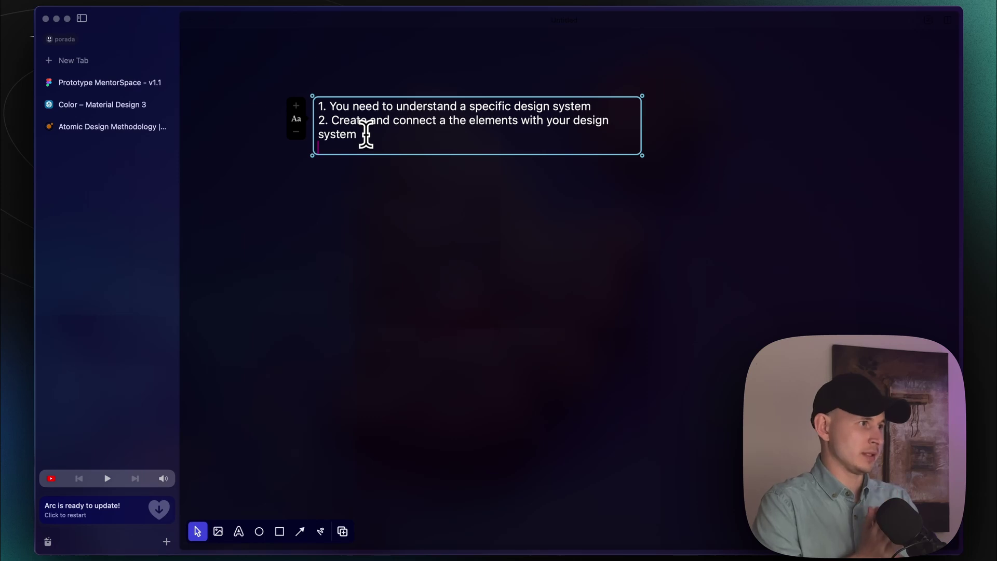
- Add step '3. You need deeply understand the core principles' to the note, then open Material's Color roles page
type("3.")
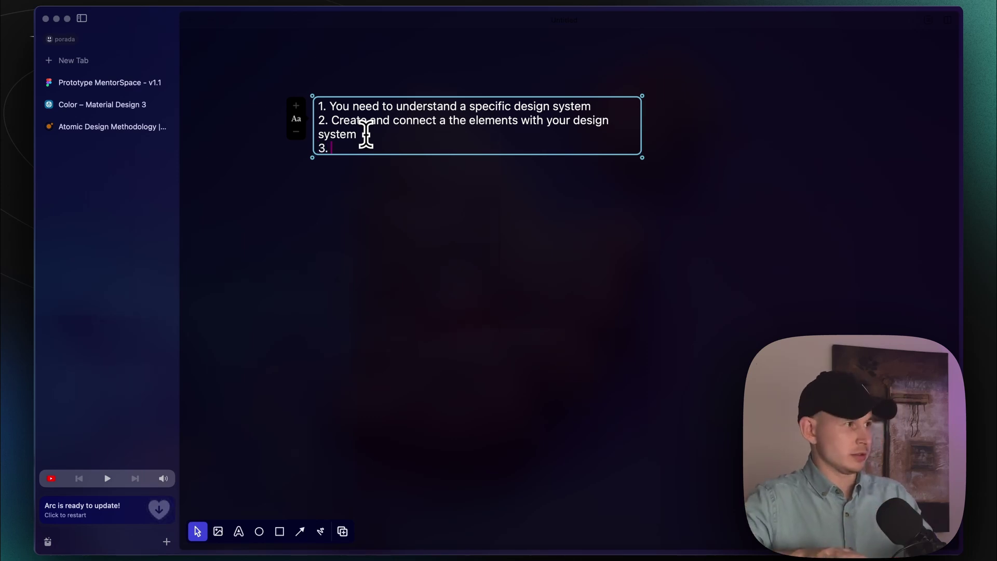
type("You need deeply understand the core principles")
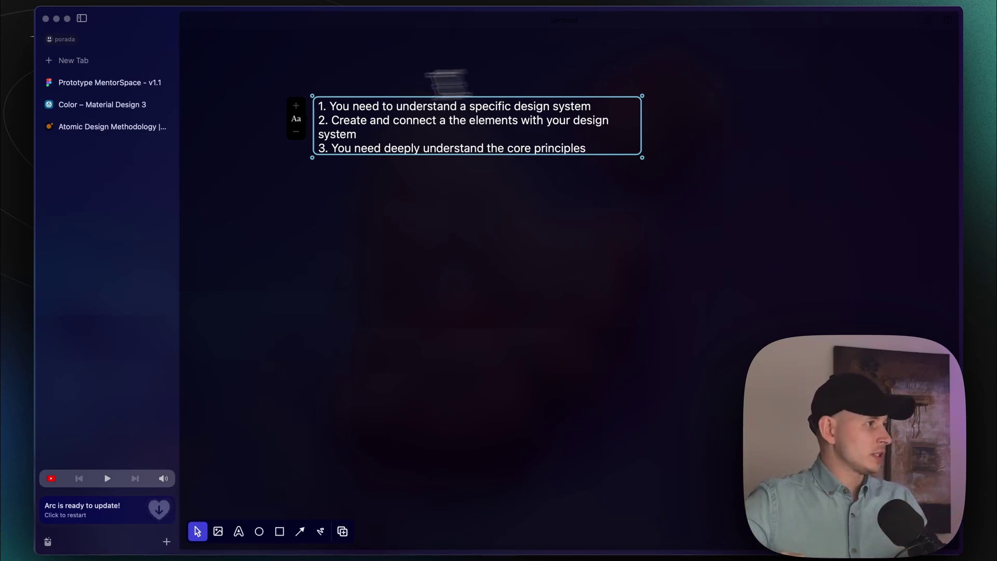
left_click(151, 105)
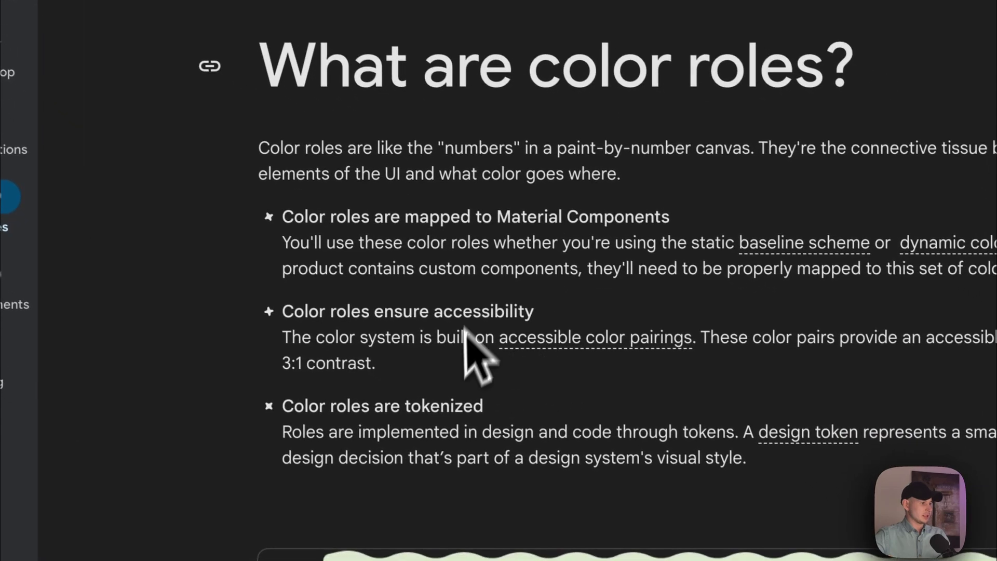
- Read the Color roles page through Primary, Secondary, Tertiary, Error and Surface, then open the Material 3 Design Kit
scroll(479, 301, "down", 15)
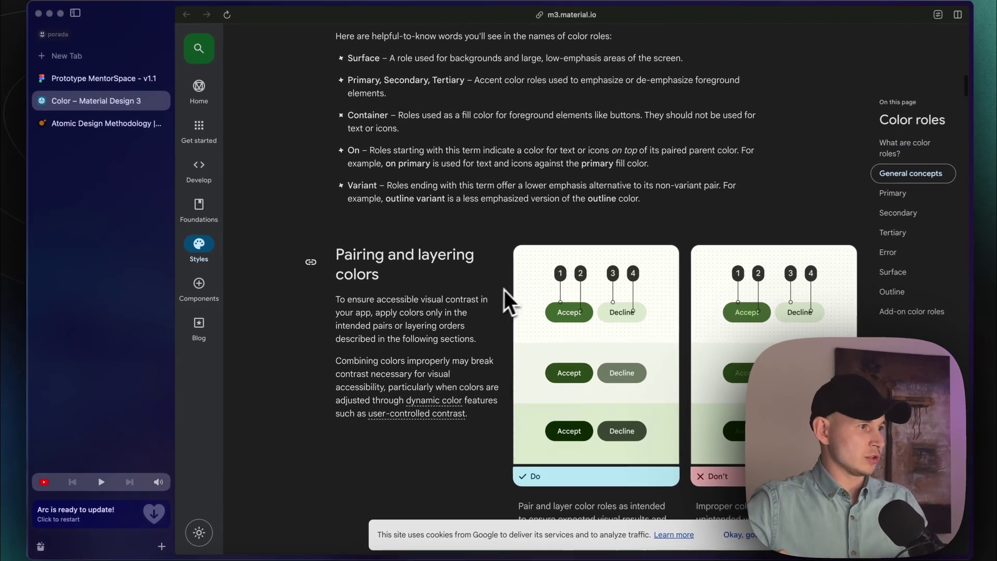
scroll(508, 296, "down", 5)
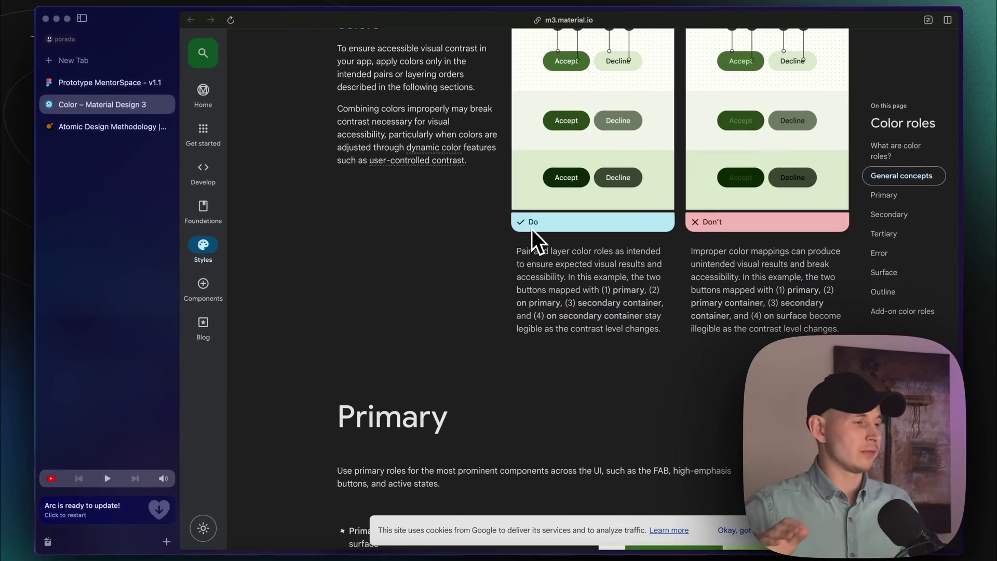
scroll(525, 239, "down", 5)
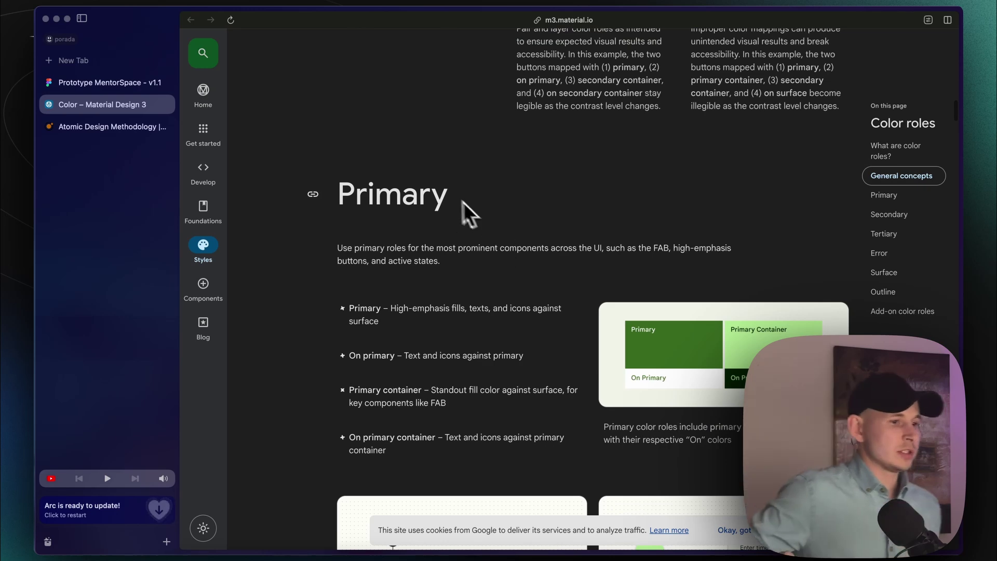
scroll(447, 198, "down", 20)
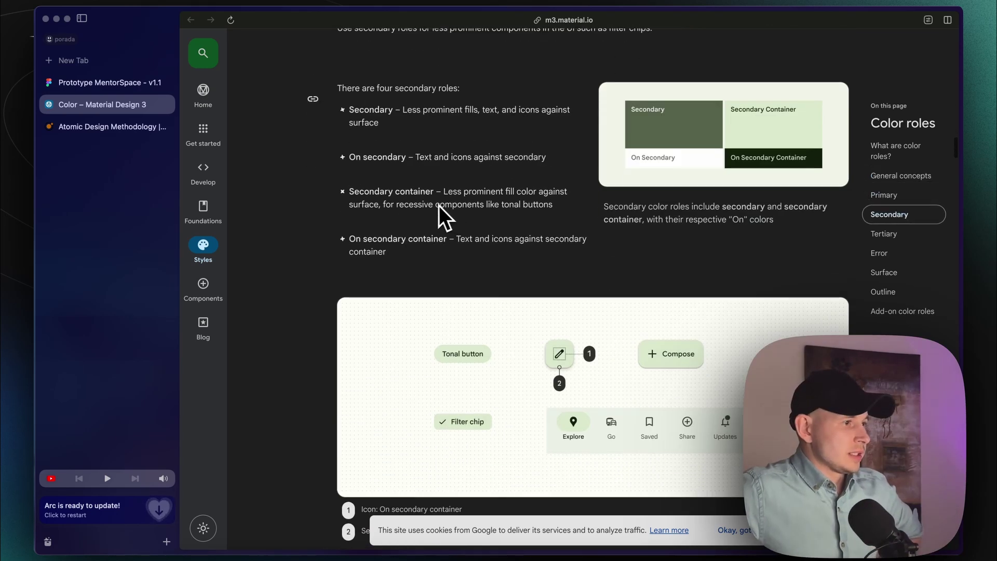
scroll(435, 207, "down", 20)
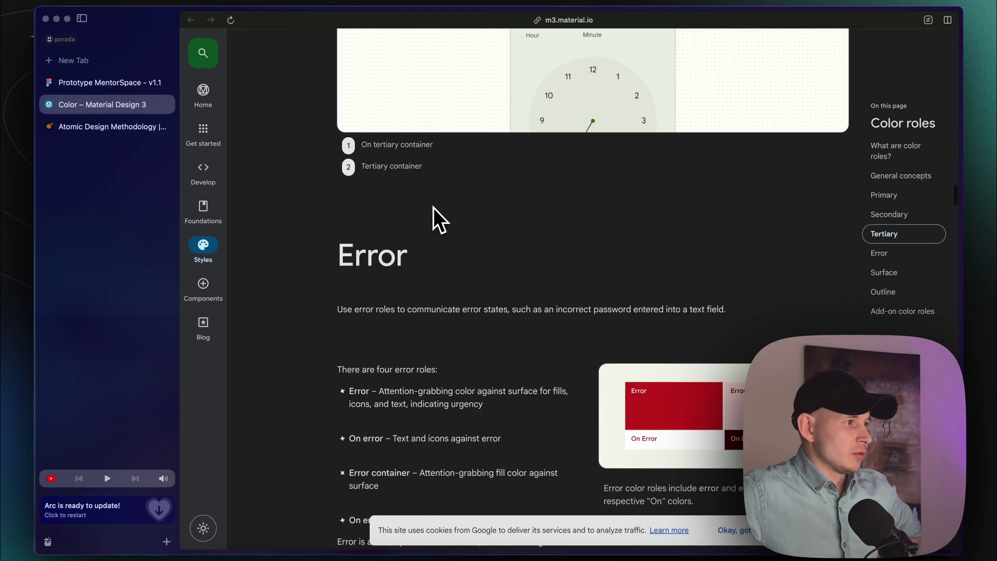
scroll(432, 208, "down", 1)
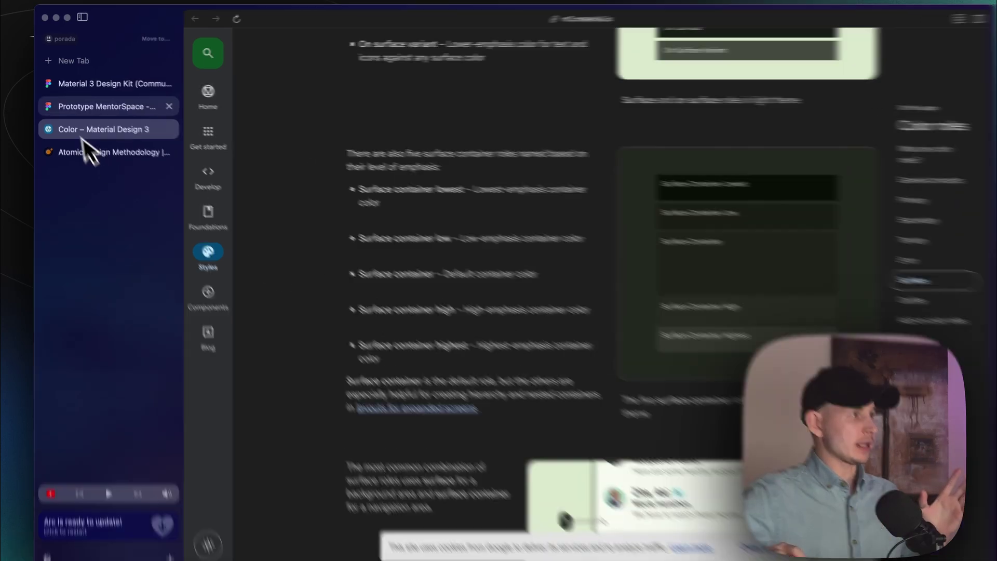
left_click(104, 83)
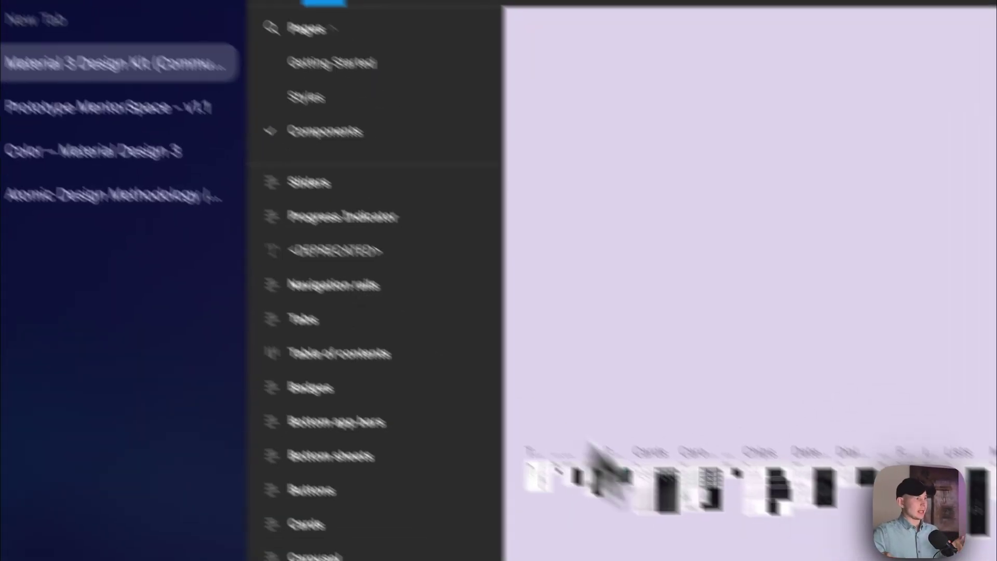
- Pan around the Material 3 Design Kit's component frames with the Hand tool
left_click(364, 0)
left_click_drag(720, 421, 881, 421)
scroll(881, 421, "up", 3)
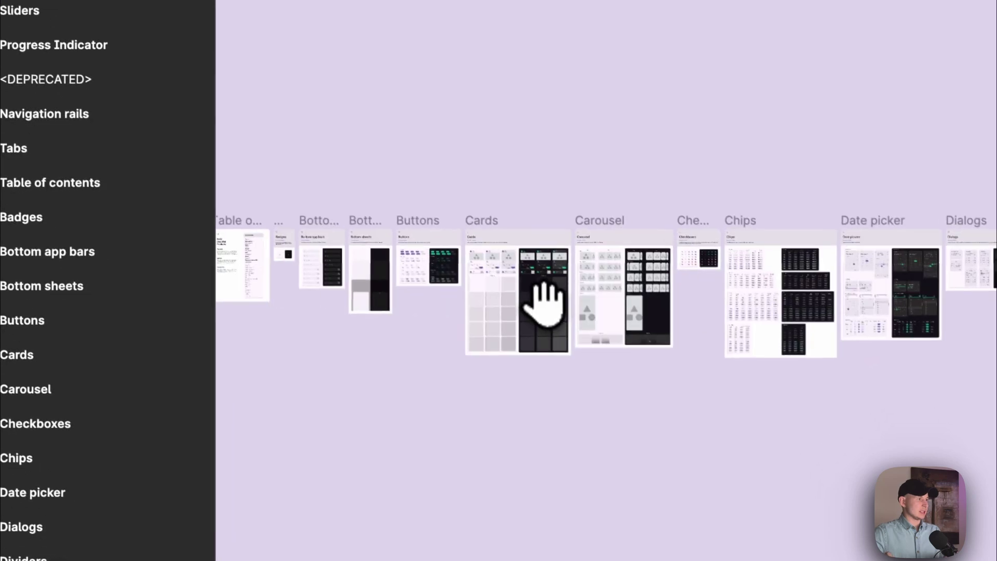
scroll(543, 304, "up", 8)
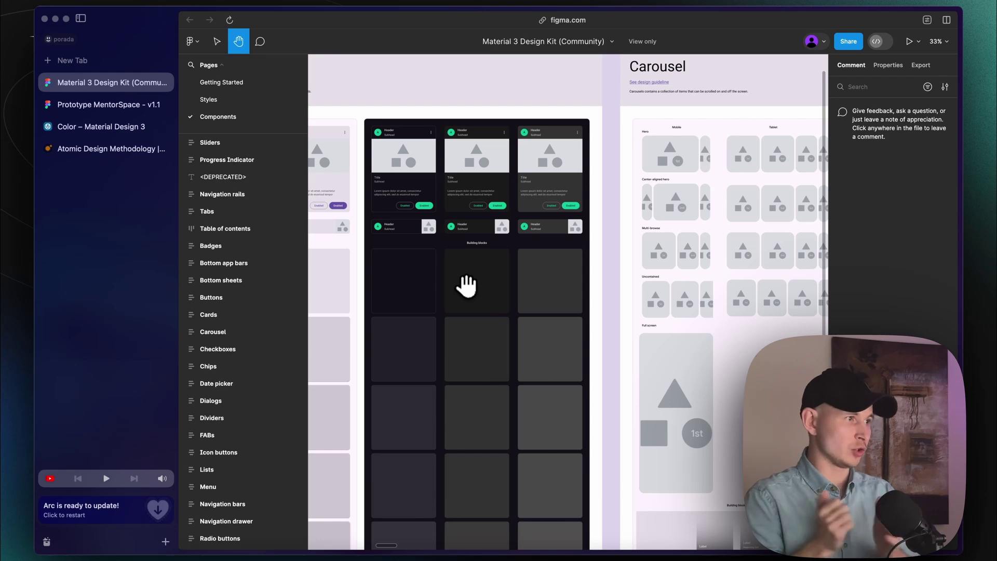
scroll(466, 284, "up", 5)
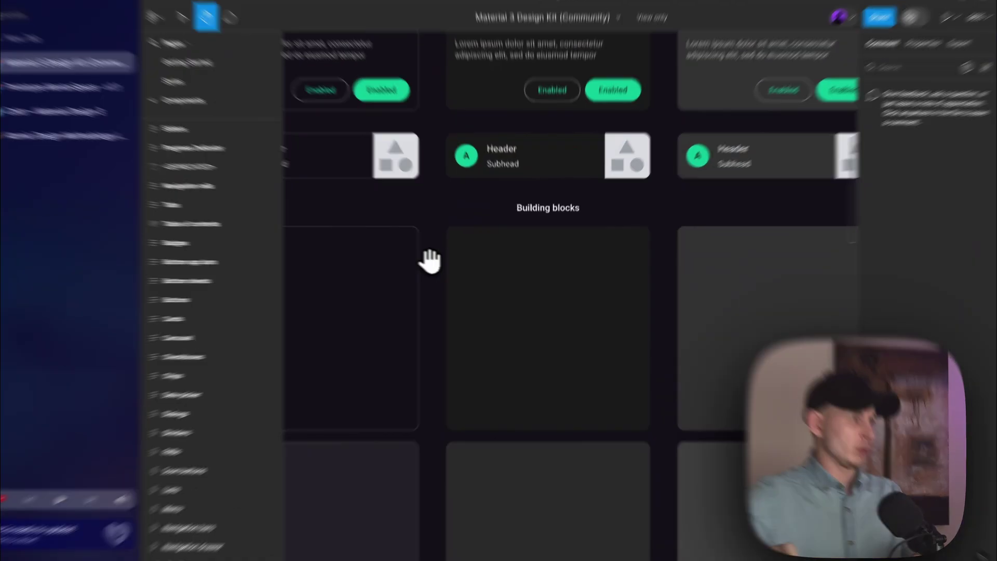
scroll(466, 285, "left", 5)
scroll(566, 327, "down", 5)
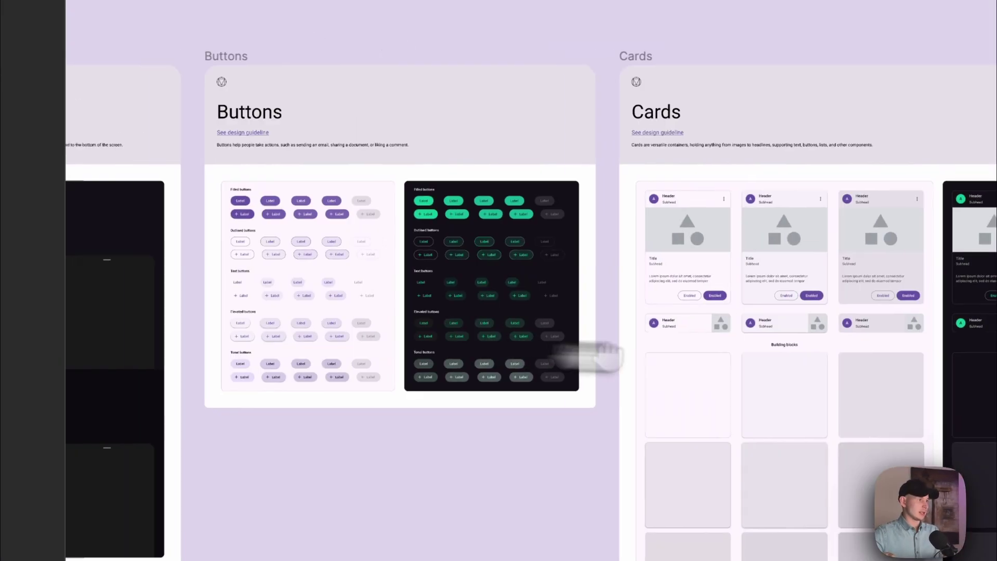
scroll(521, 281, "left", 2)
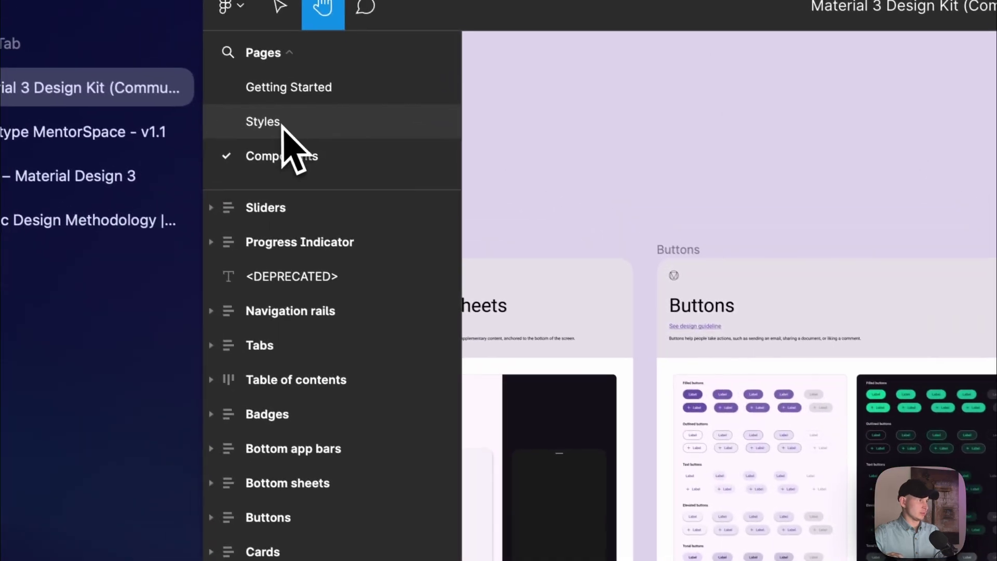
- Browse the kit's colour styles on the Styles page, then move to the Components page
left_click(278, 127)
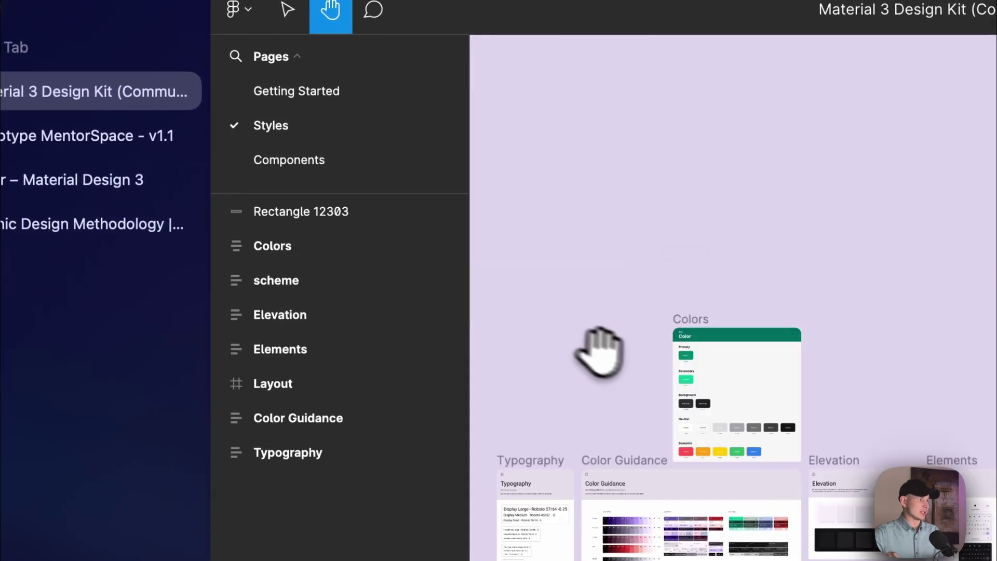
scroll(697, 419, "up", 5)
scroll(407, 265, "down", 10)
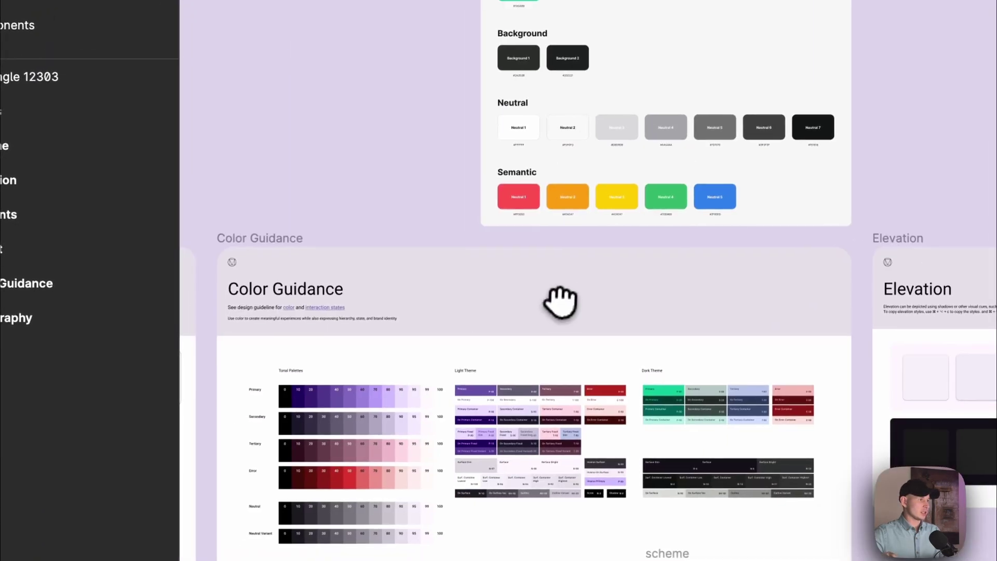
scroll(502, 252, "up", 5)
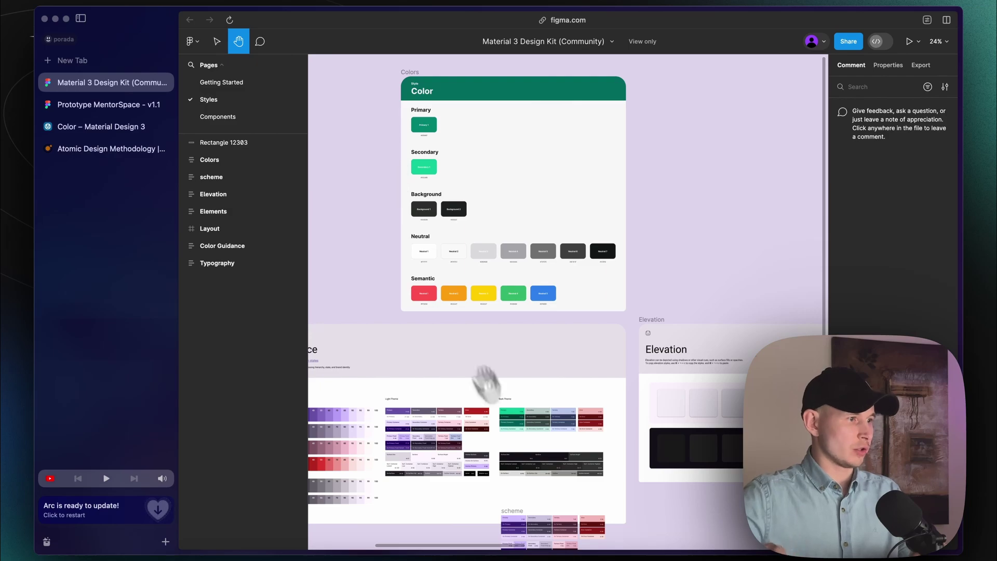
scroll(537, 439, "up", 5)
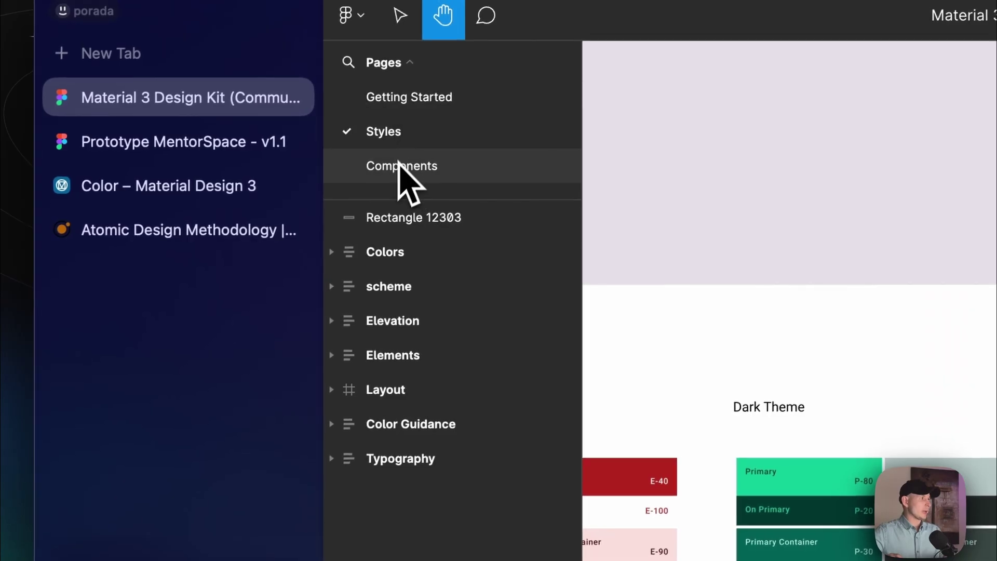
left_click(400, 165)
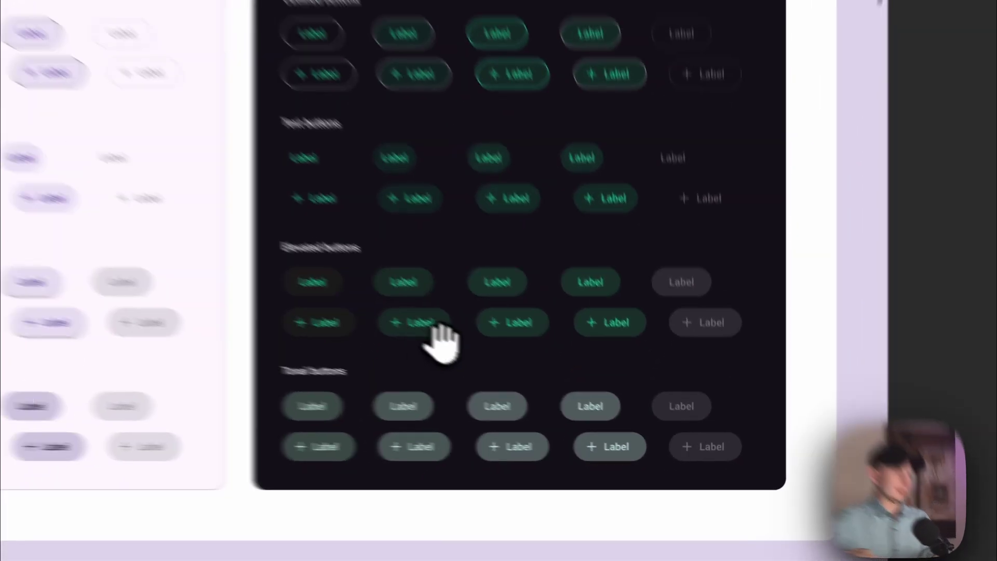
- Scroll across the Buttons, Cards, Dialogs, Date picker and Navigation rail frames on the Components canvas
scroll(581, 402, "right", 15)
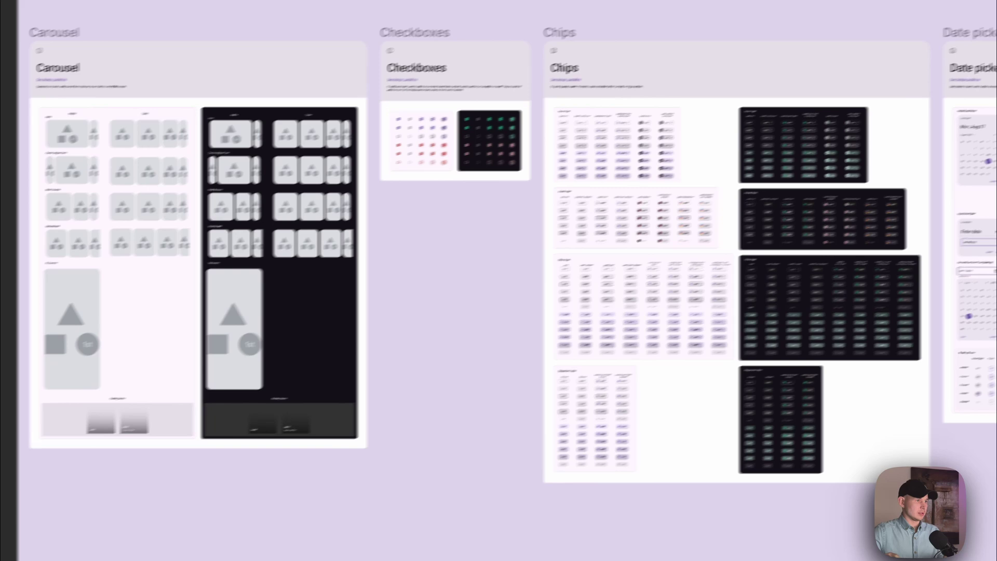
scroll(356, 272, "right", 10)
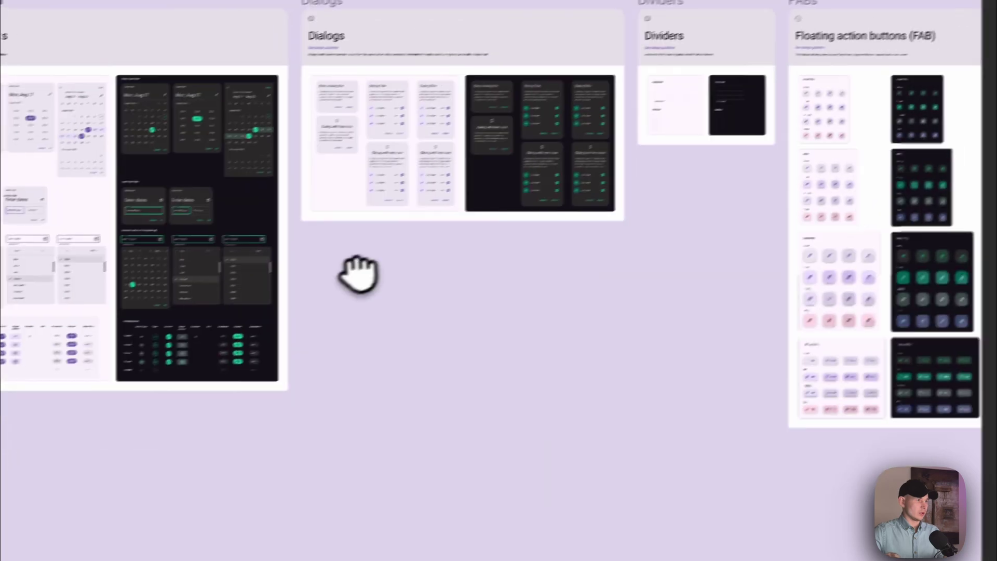
scroll(383, 263, "down", 5)
scroll(432, 148, "up", 5)
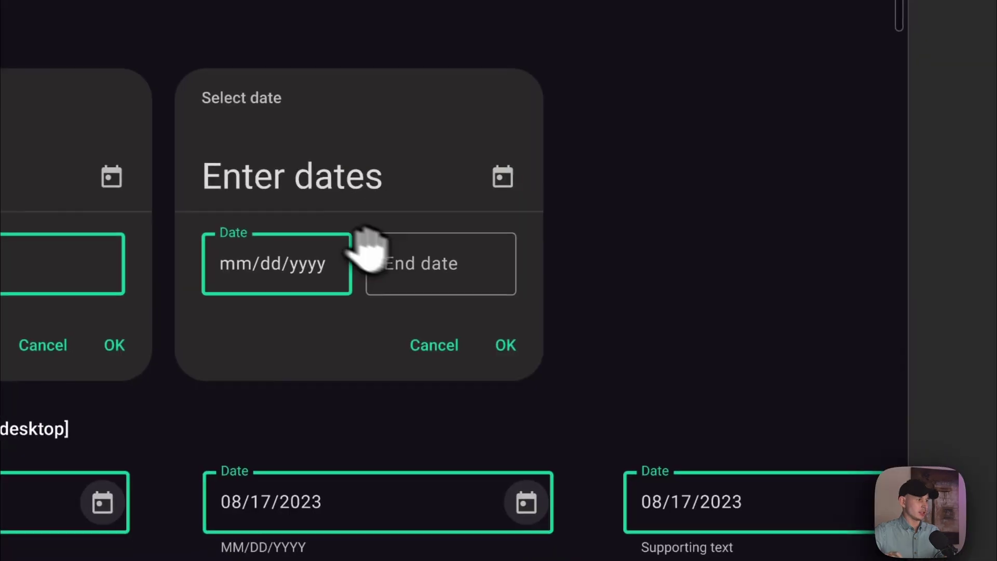
scroll(368, 245, "up", 10)
scroll(396, 407, "right", 5)
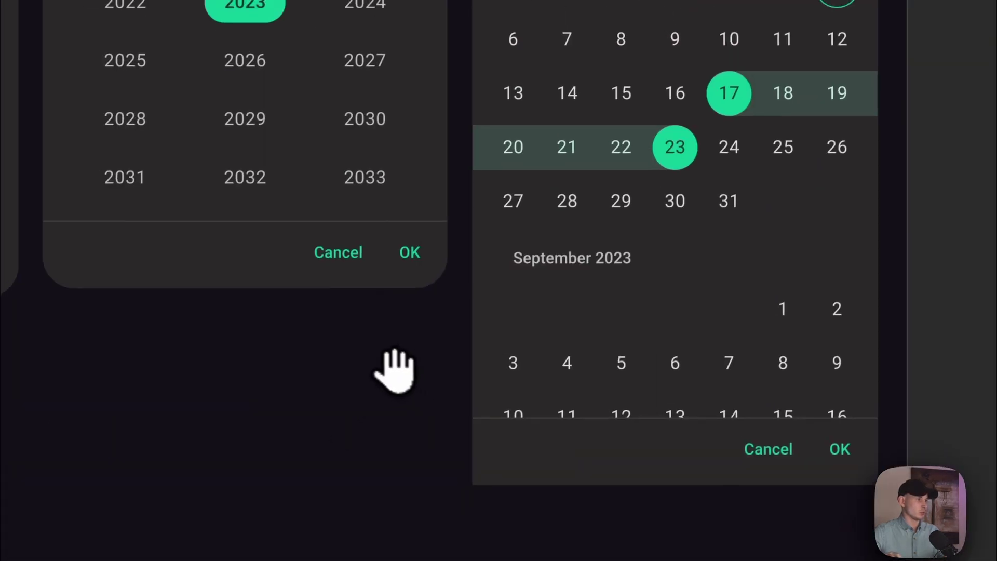
scroll(394, 369, "left", 3)
scroll(519, 352, "down", 10)
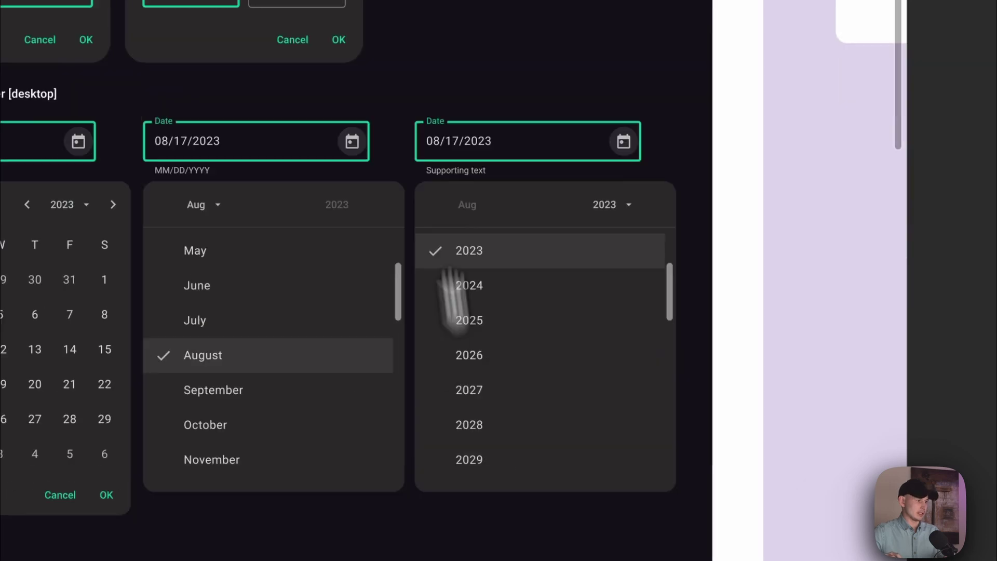
scroll(452, 301, "down", 10)
scroll(513, 272, "up", 5)
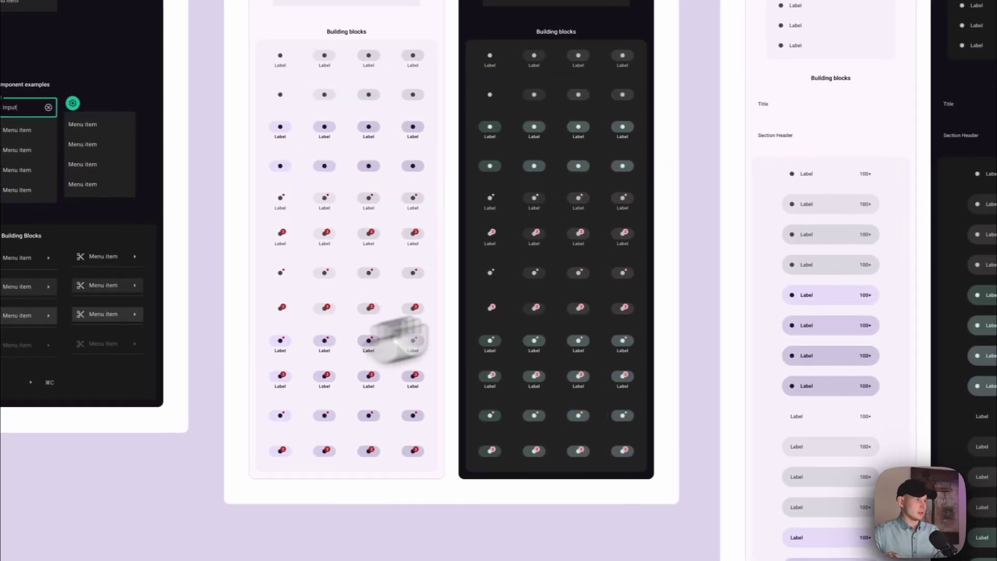
scroll(400, 338, "right", 10)
scroll(279, 330, "right", 5)
scroll(279, 330, "left", 4)
scroll(489, 355, "up", 10)
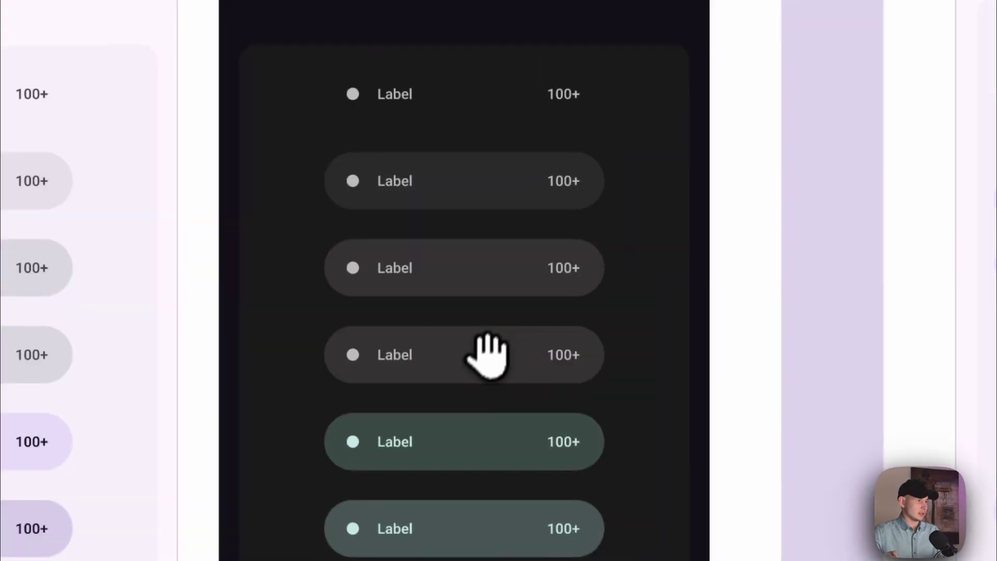
scroll(489, 355, "down", 5)
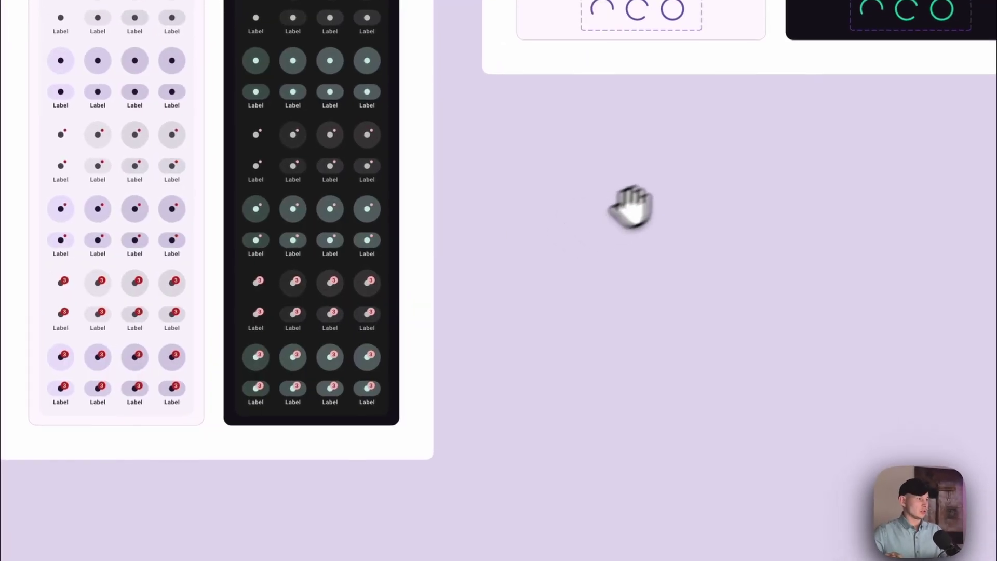
- Pan the kit canvas over the progress indicator and Search frames
left_click_drag(630, 207, 510, 312)
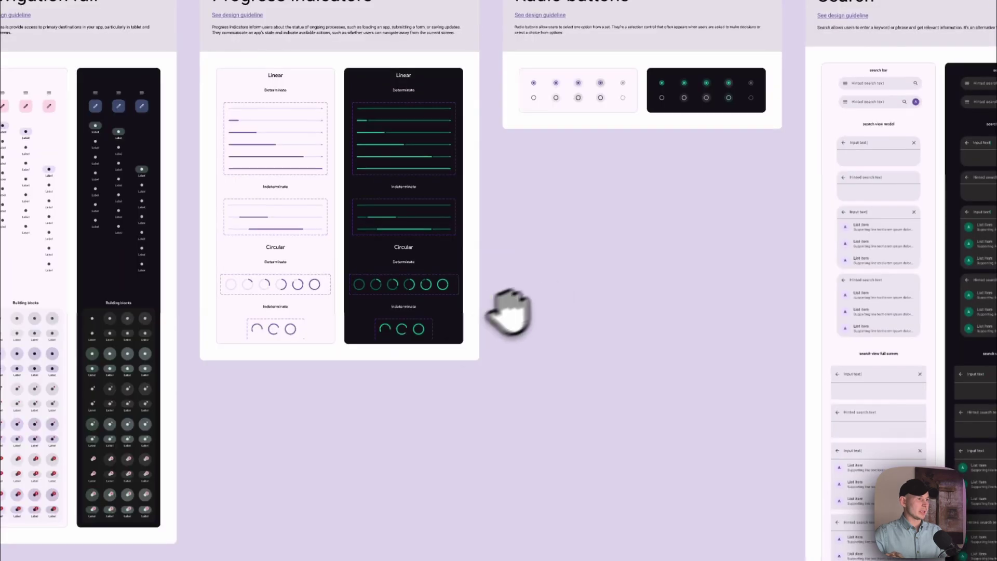
scroll(483, 301, "right", 10)
scroll(414, 267, "up", 10)
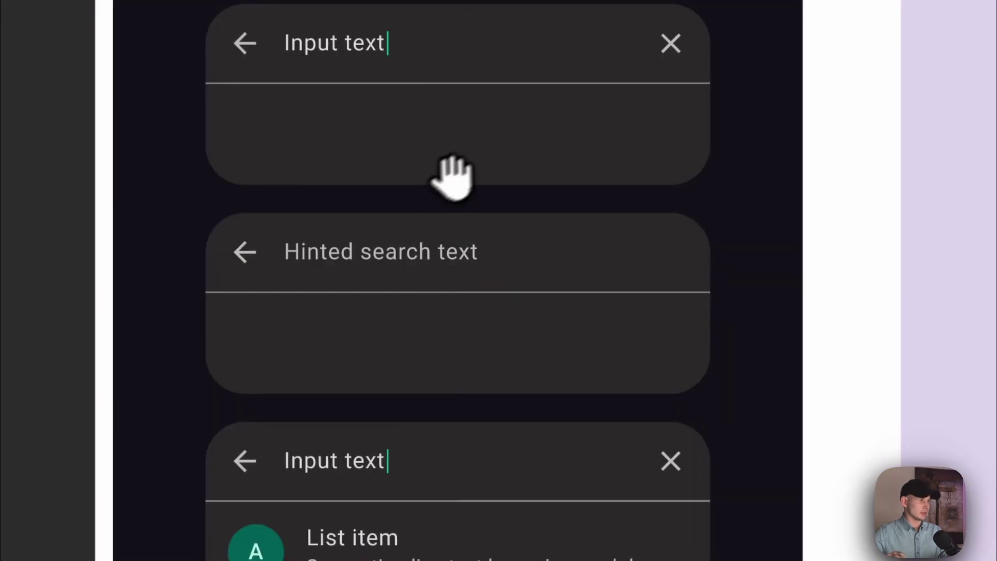
scroll(516, 223, "down", 5)
scroll(363, 338, "down", 3)
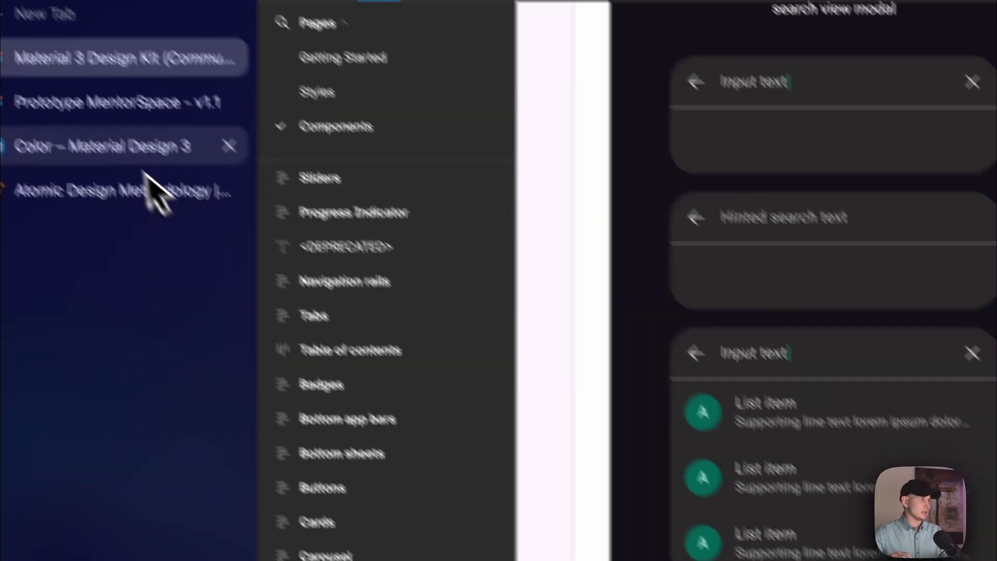
- Glance at the Material Design 3 colour guidelines, then open the Prototype MentorSpace v1.1 file
left_click(147, 165)
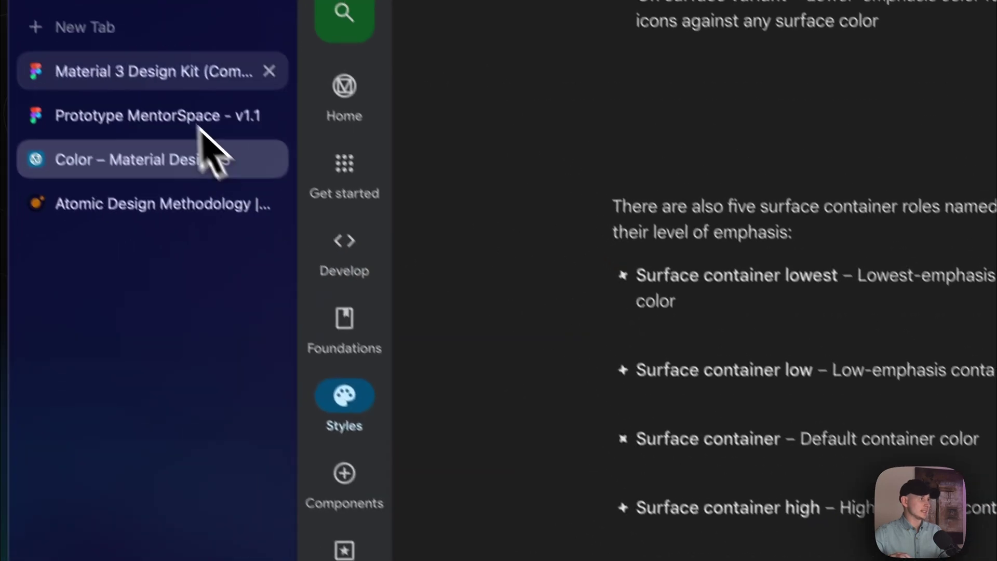
left_click(200, 122)
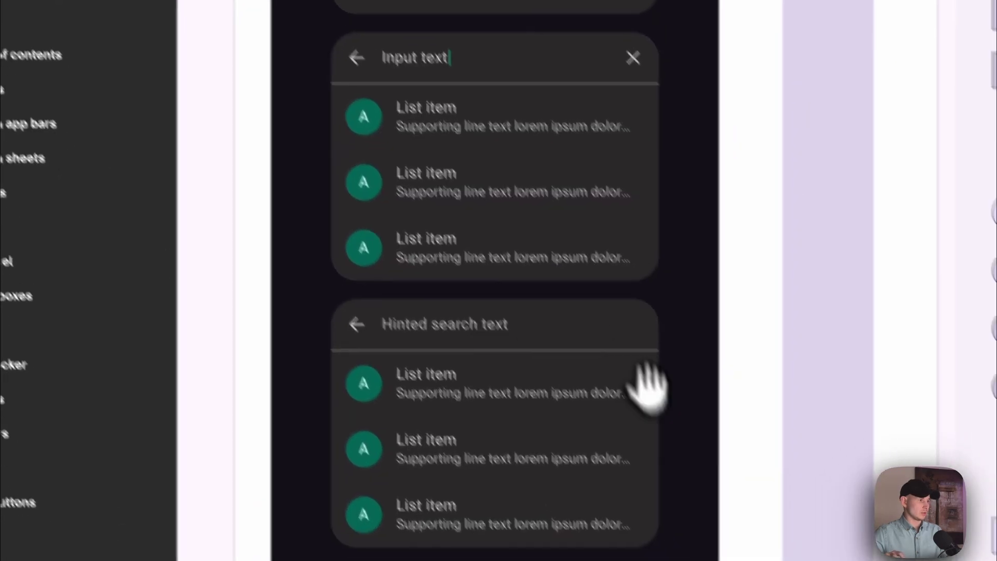
scroll(439, 338, "down", 3)
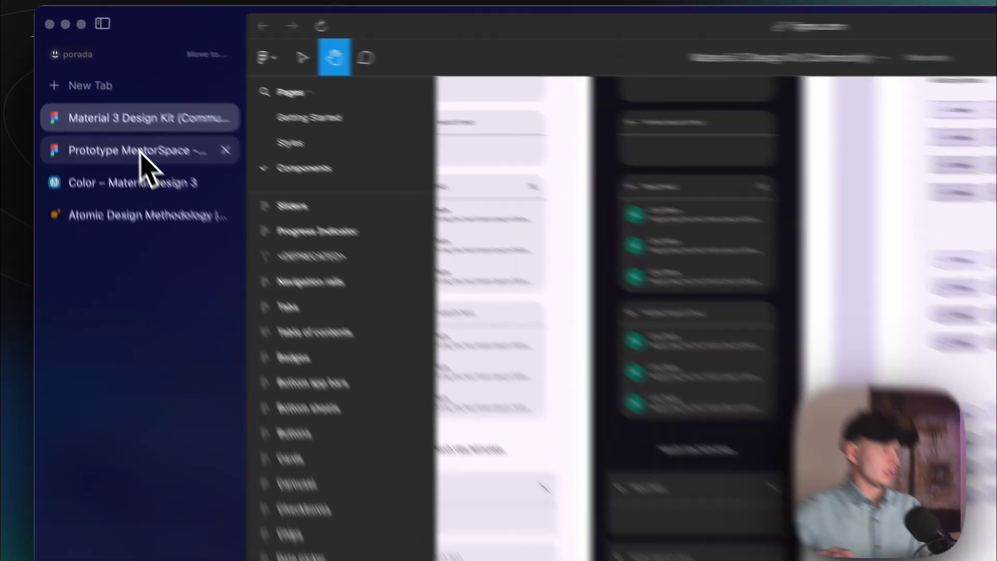
left_click(103, 104)
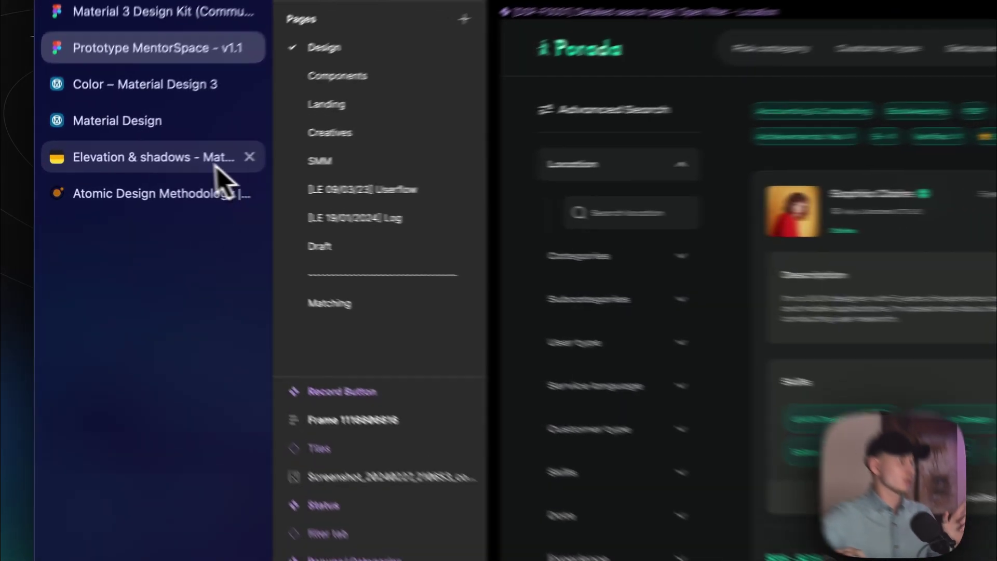
- Open the Elevation & shadows guidelines and highlight the bullet on elevation measurement units
left_click(112, 171)
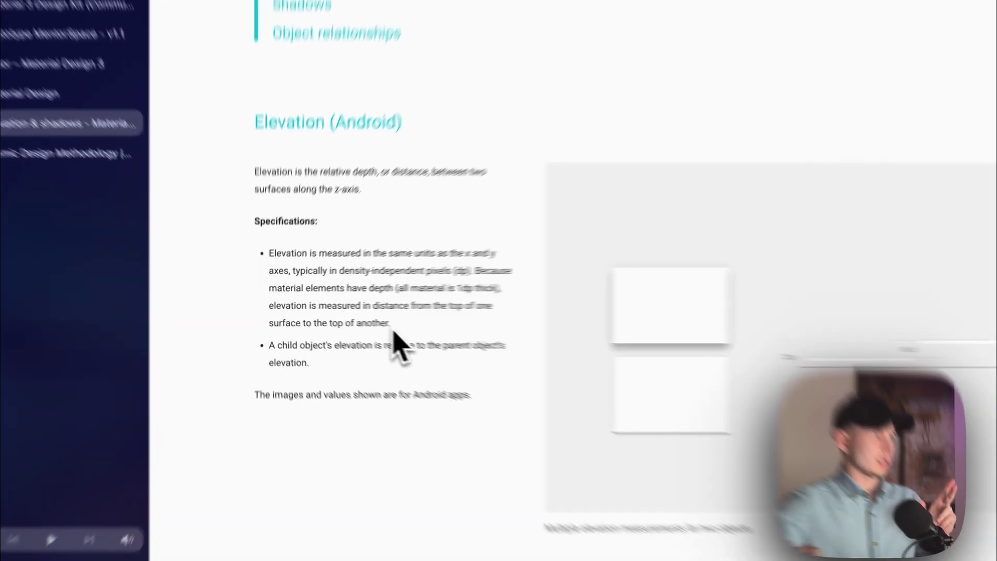
left_click_drag(358, 322, 268, 267)
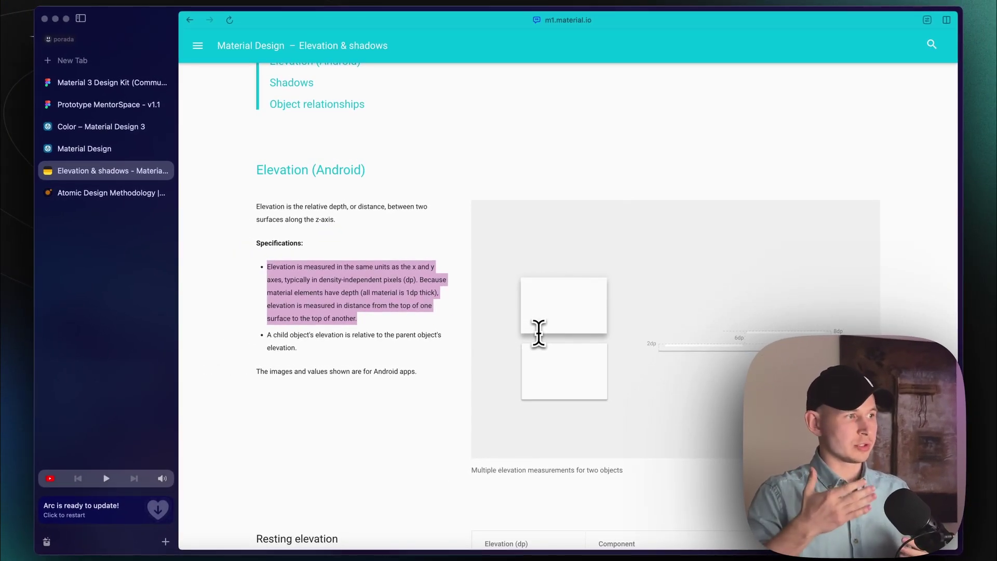
scroll(538, 332, "down", 15)
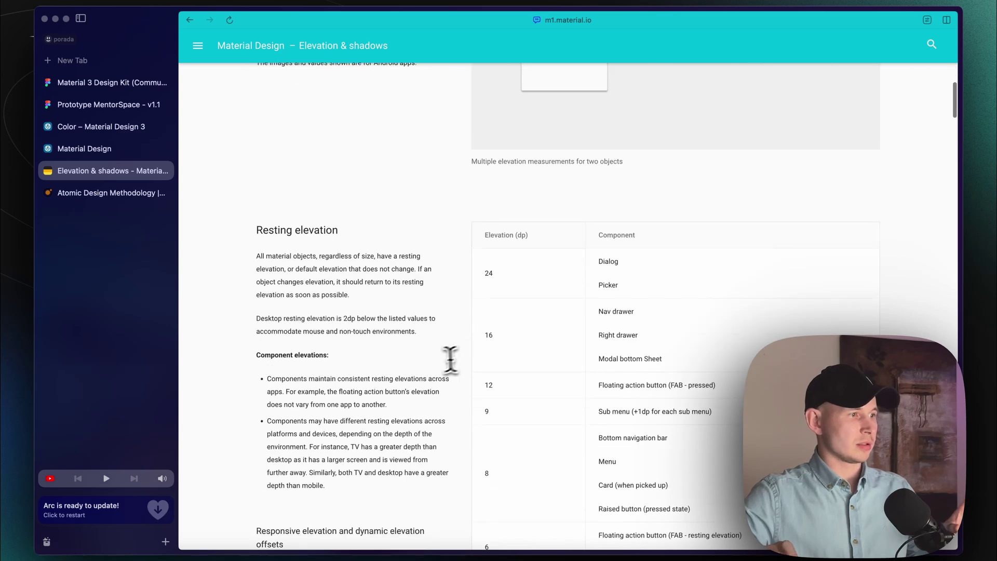
scroll(419, 373, "up", 4)
scroll(426, 374, "down", 6)
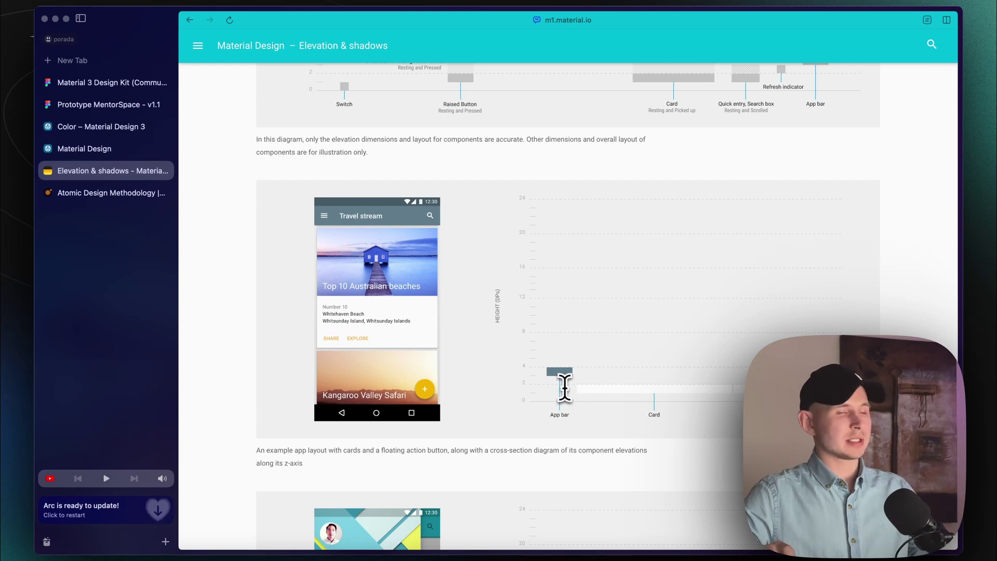
scroll(565, 387, "down", 4)
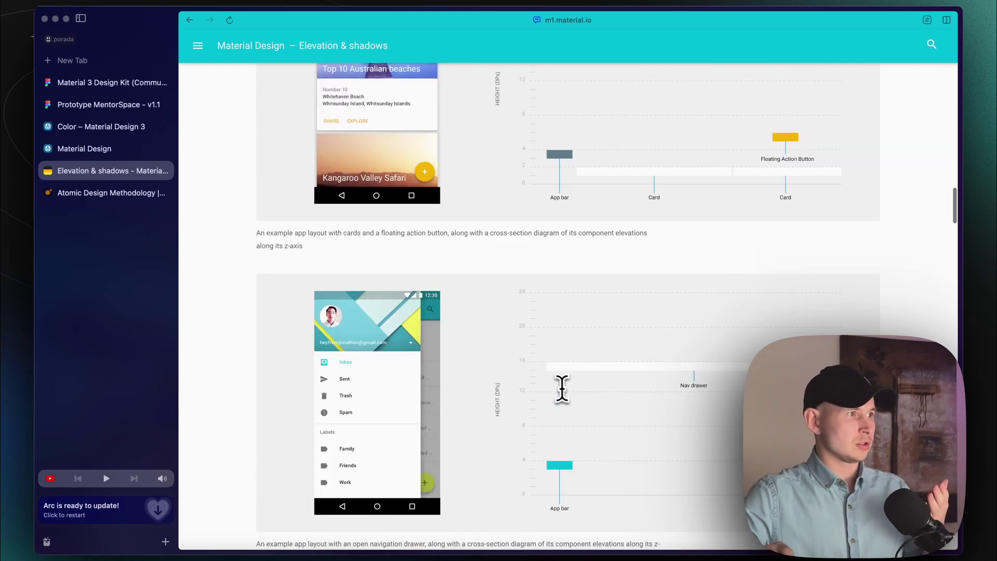
scroll(561, 388, "up", 5)
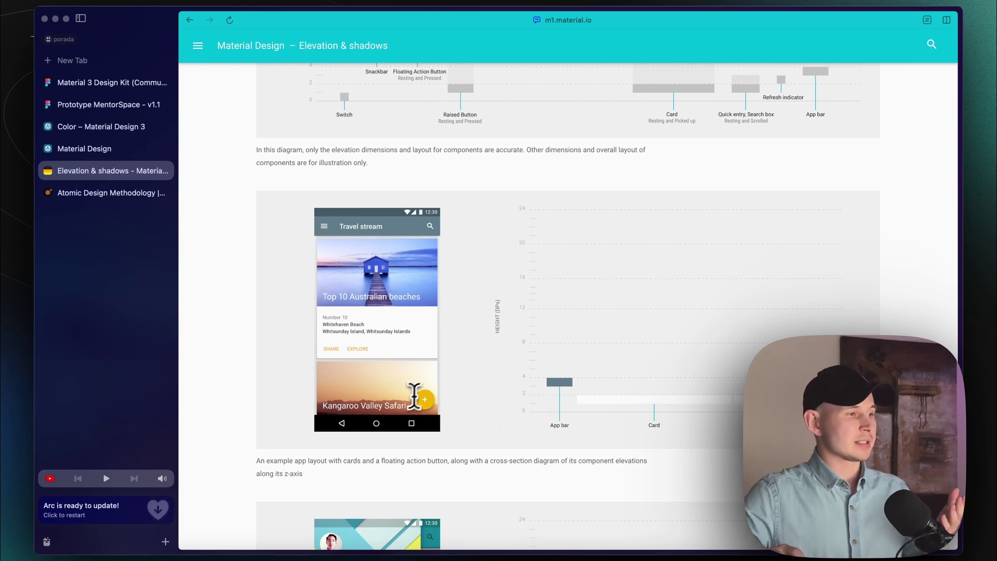
- Scroll down through the shadow examples to Component reference shadows
scroll(452, 415, "down", 6)
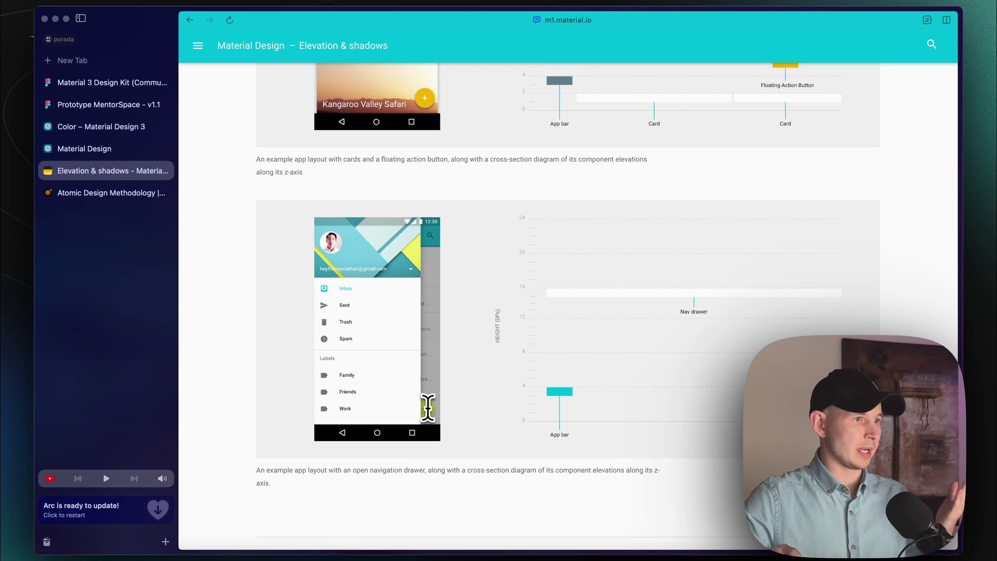
scroll(840, 325, "down", 10)
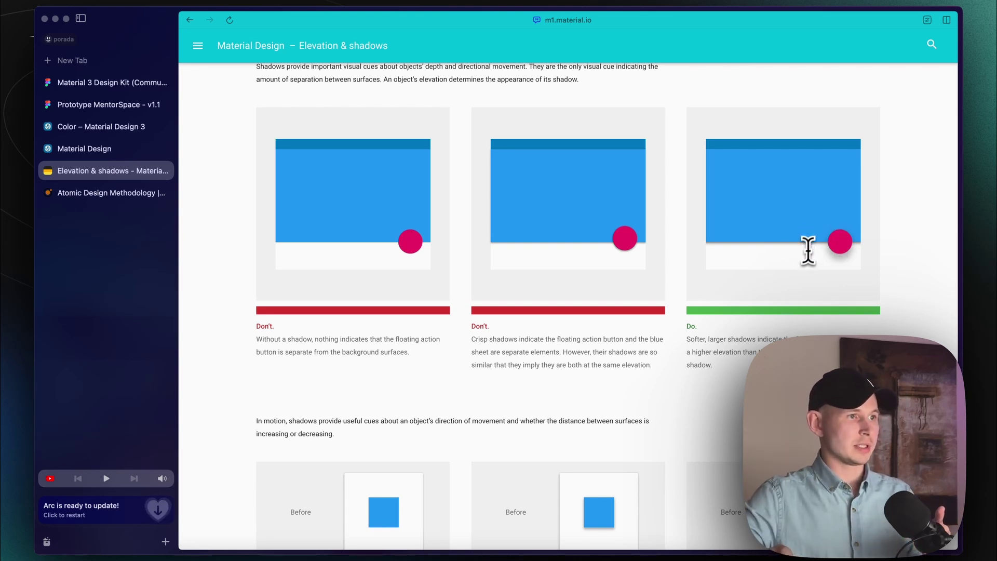
scroll(808, 251, "down", 1)
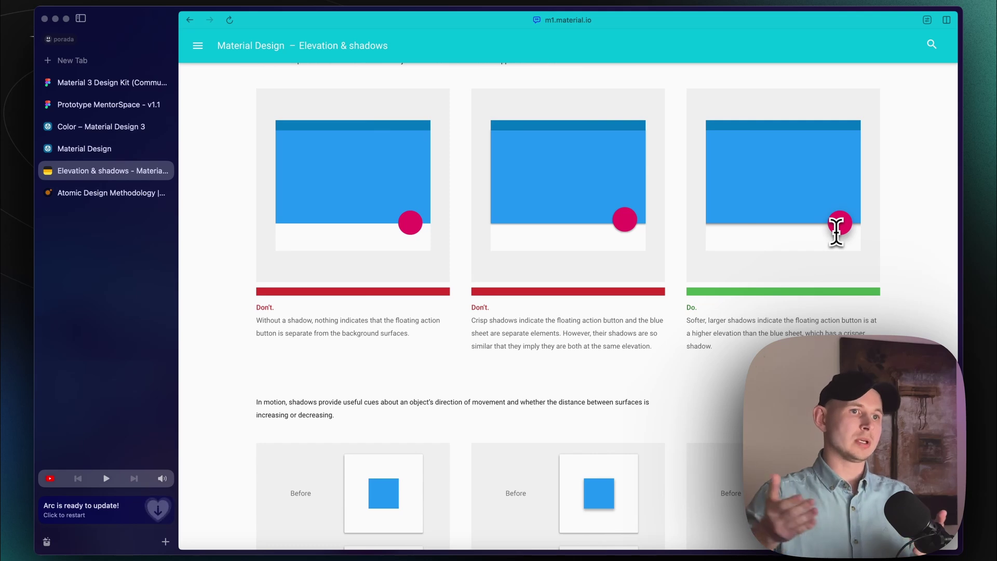
scroll(804, 216, "down", 5)
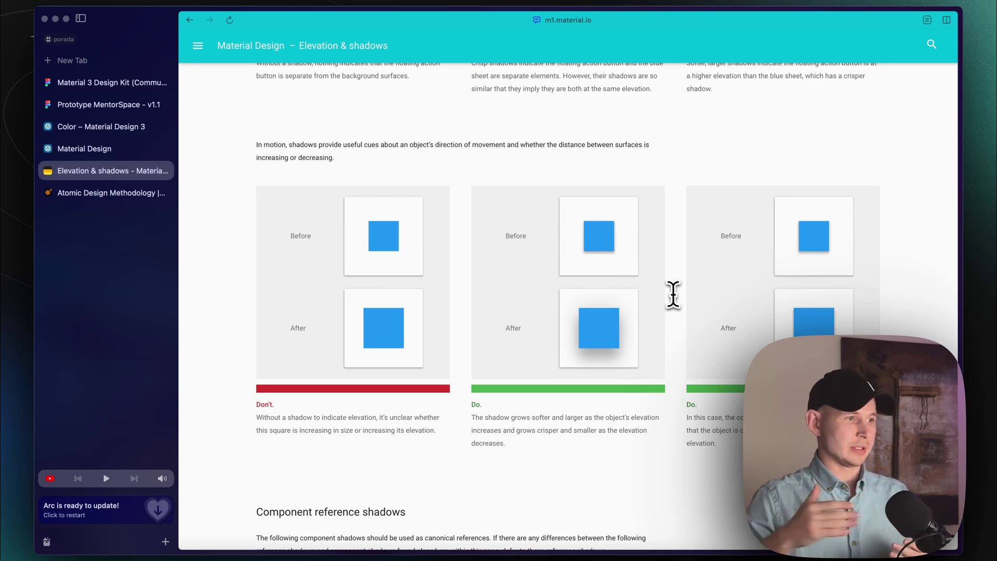
scroll(674, 294, "down", 9)
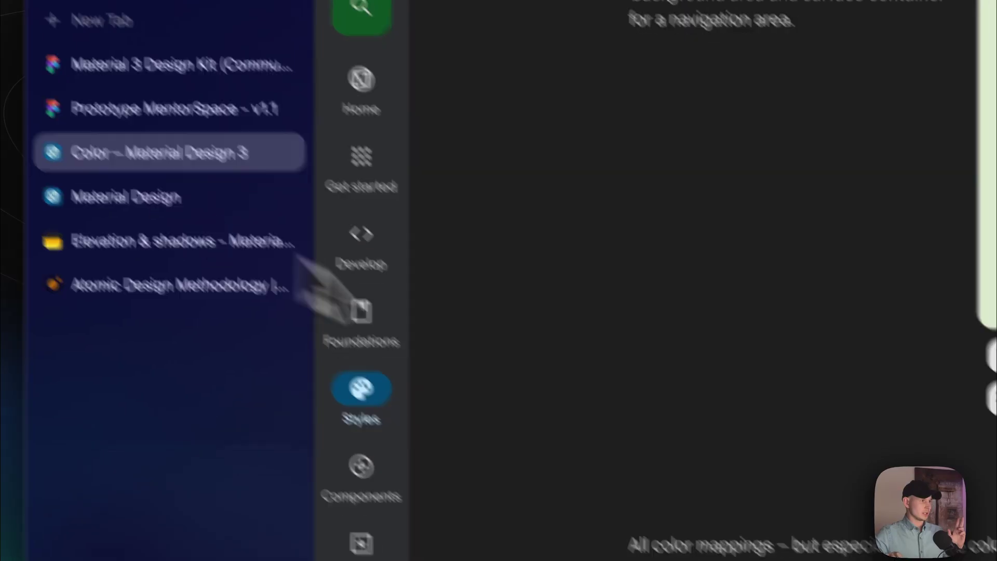
scroll(641, 356, "up", 10)
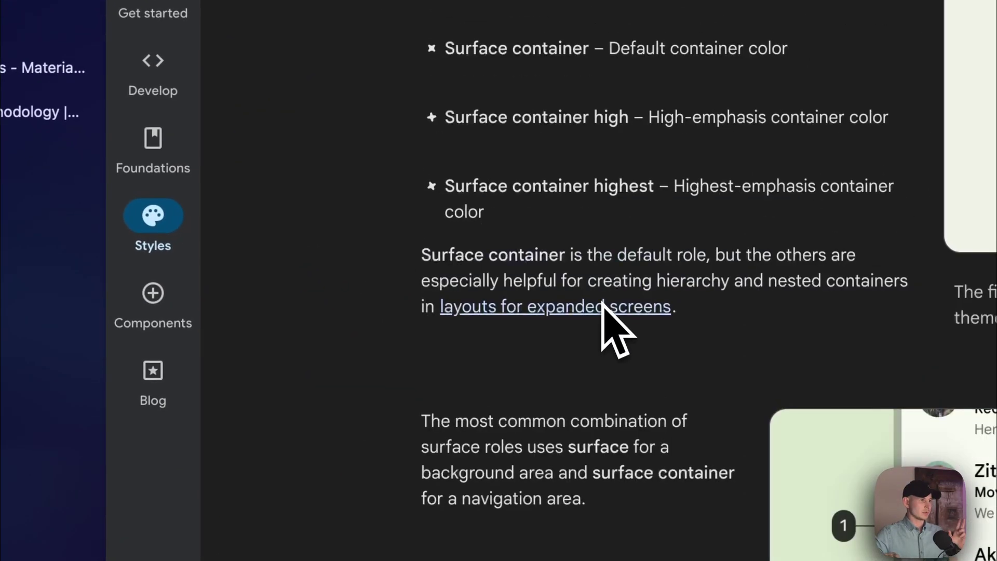
- Show the five surface container roles in dark theme, then return to Prototype MentorSpace v1.1
scroll(603, 301, "down", 5)
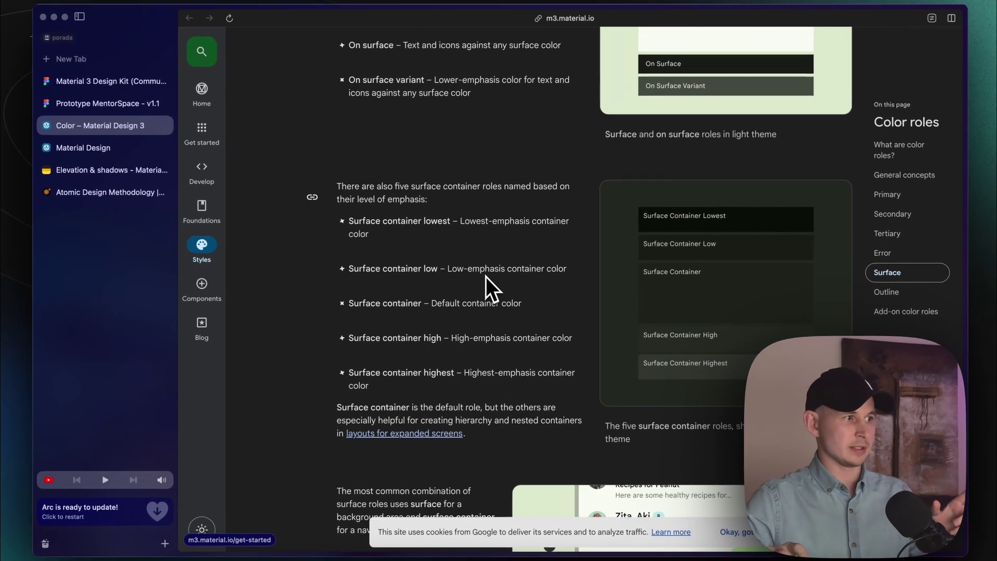
left_click(632, 353)
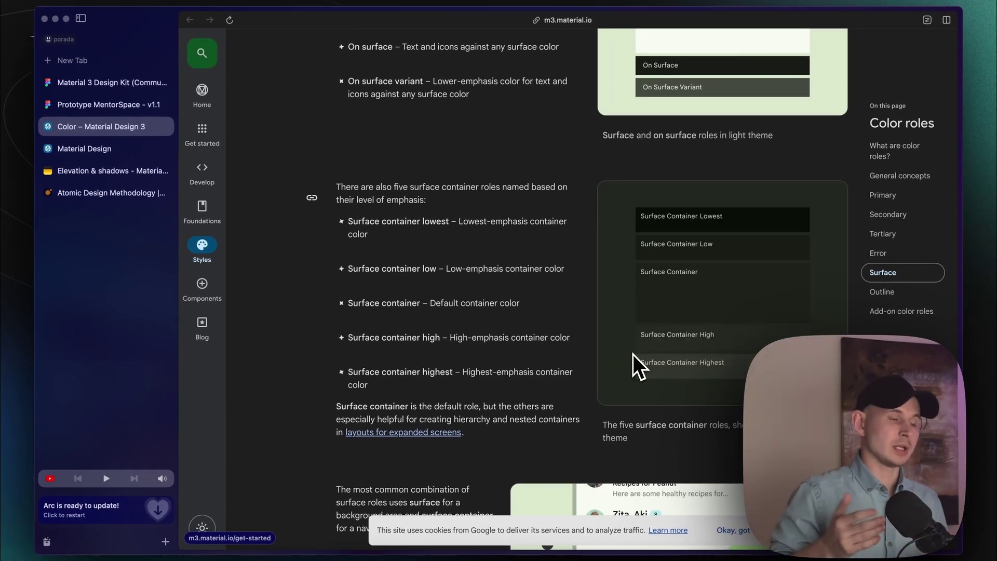
left_click(91, 111)
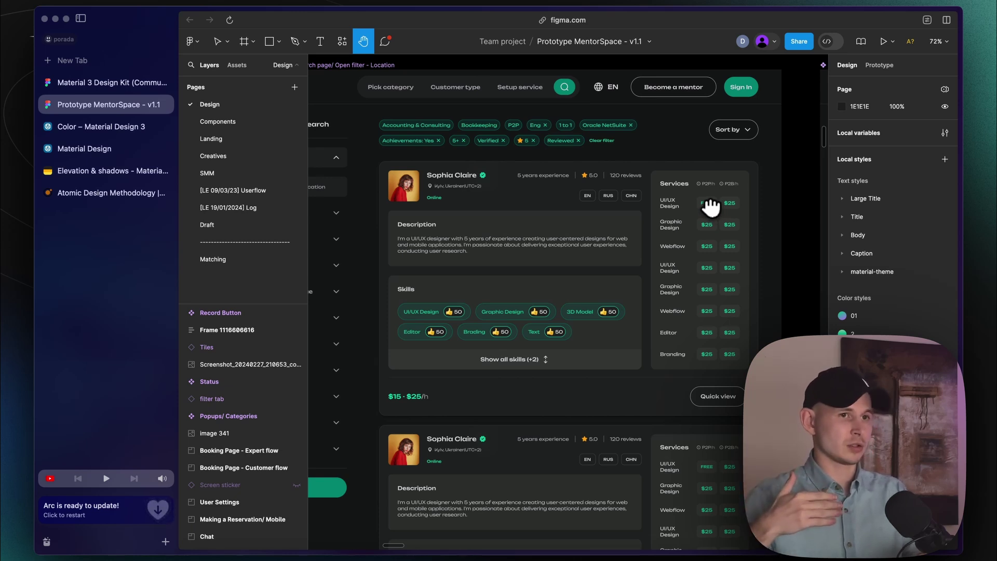
- Zoom the Figma canvas onto the mentor card's Services price cells
scroll(711, 208, "up", 5)
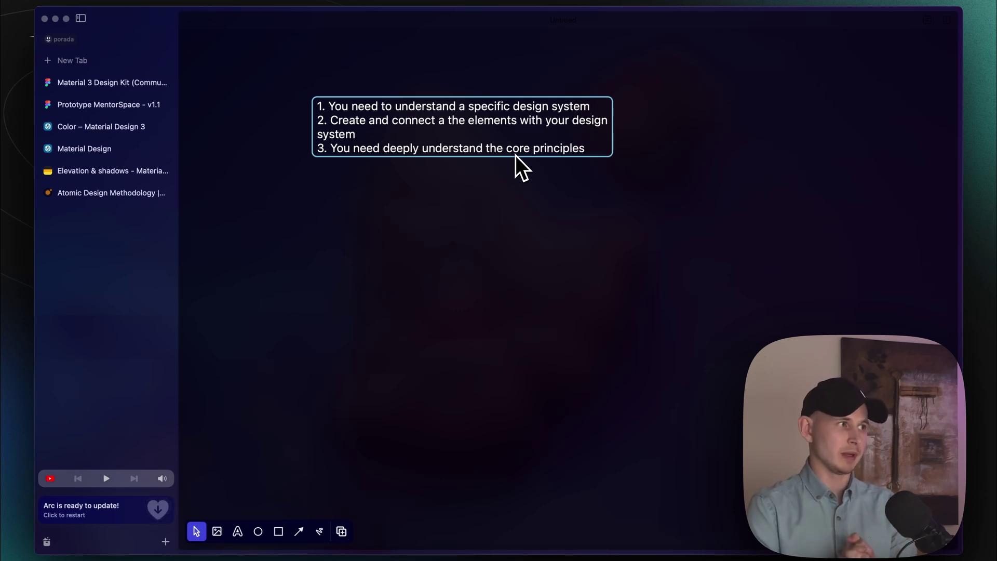
- Open my.porada.app in a new tab and visit its mobile Profile section
left_click(85, 62)
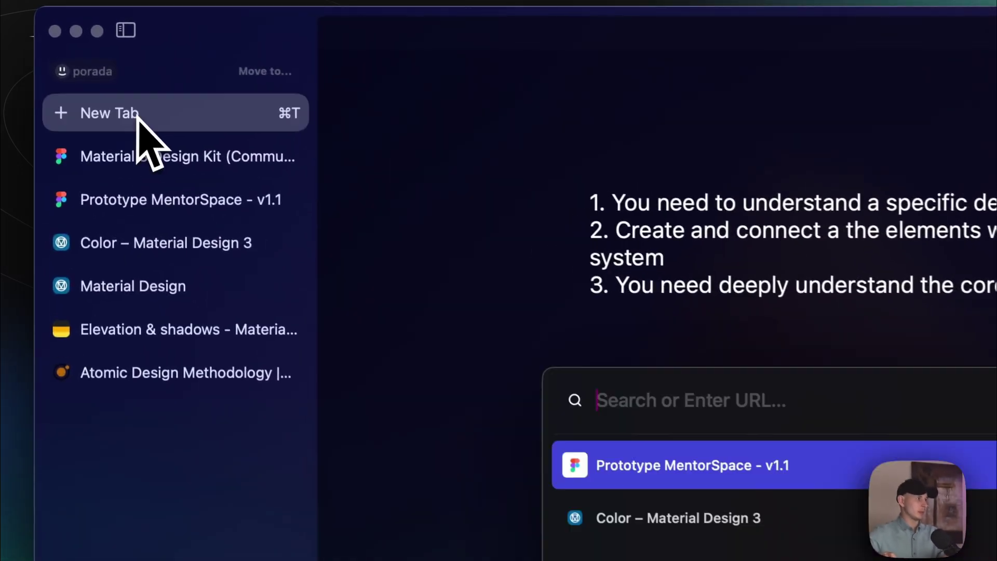
type("me")
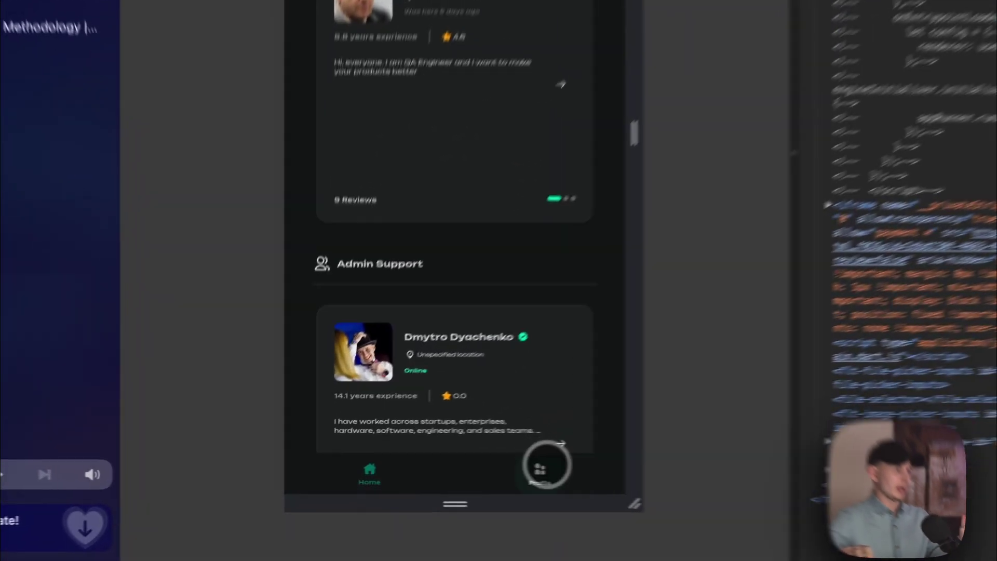
left_click(426, 476)
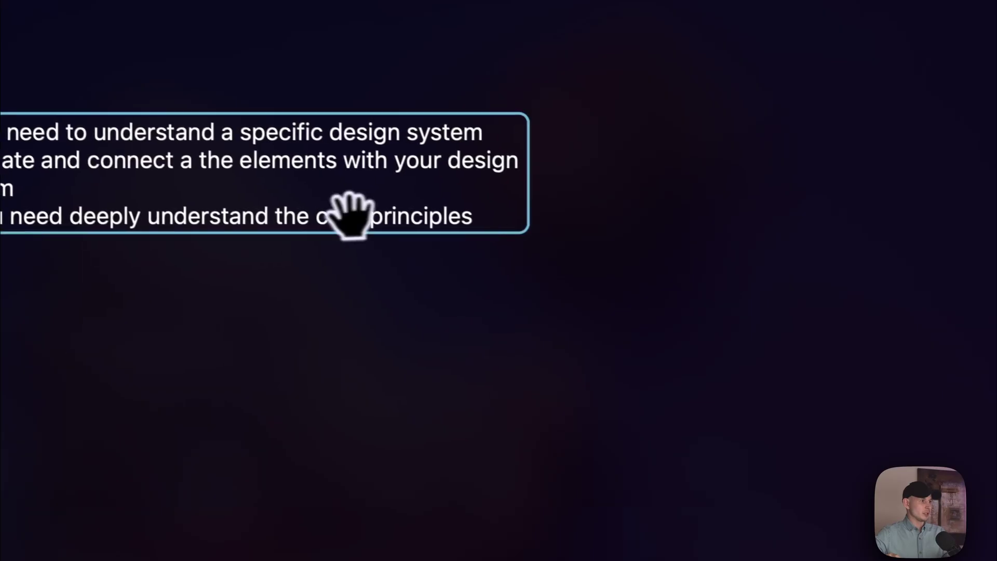
- Add item 4, 'You need consistently improve and review you design system', to the list
left_click(56, 78)
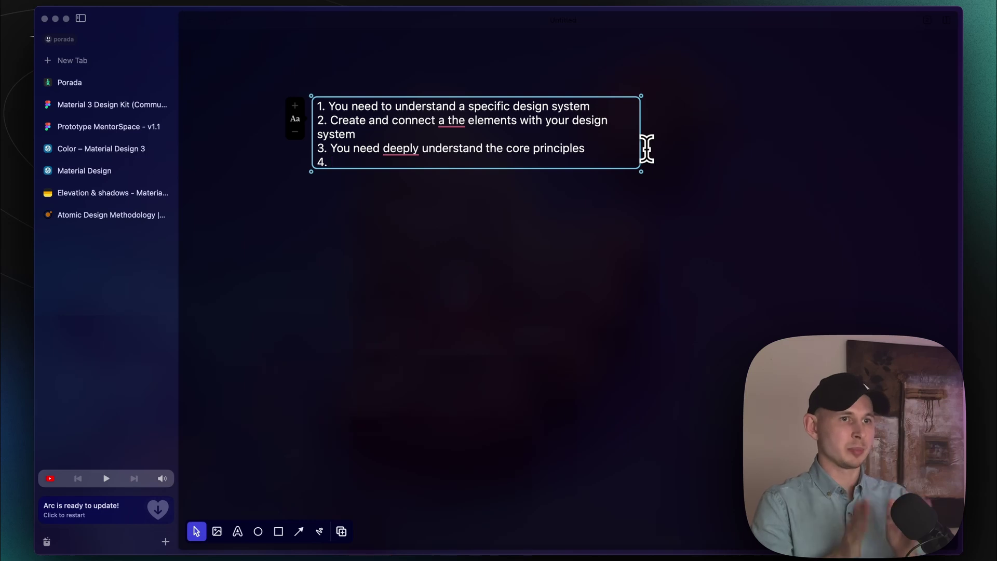
type("Yo")
key("BackSpace")
key("BackSpace")
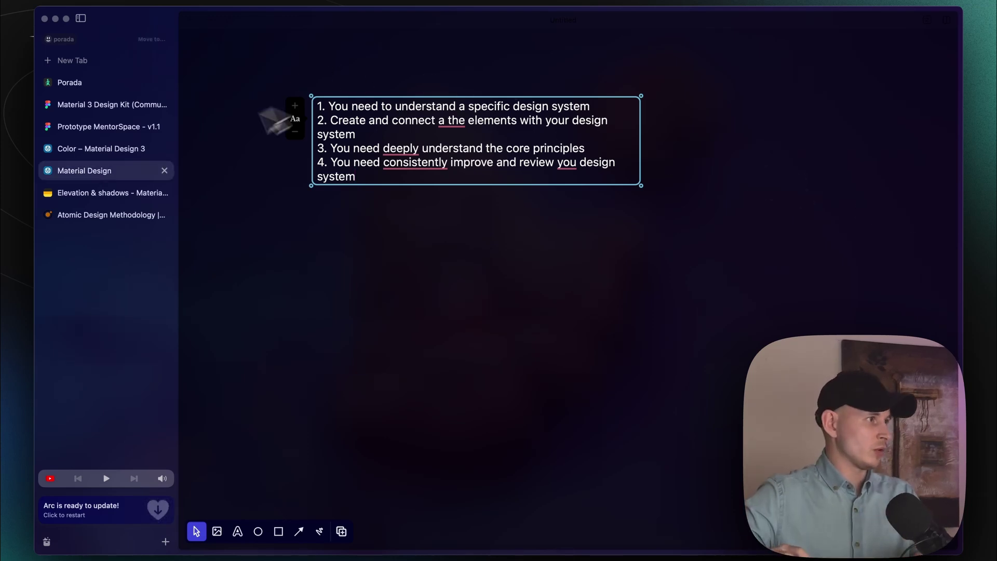
- Leave Prototype MentorSpace for the Figma file list and open Porada Design V2
left_click(108, 127)
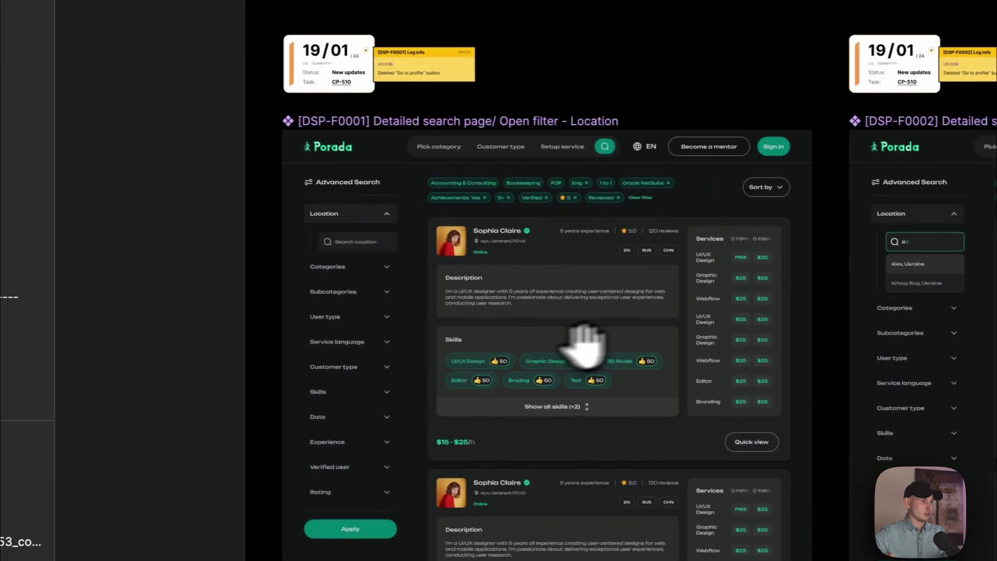
scroll(667, 353, "down", 5)
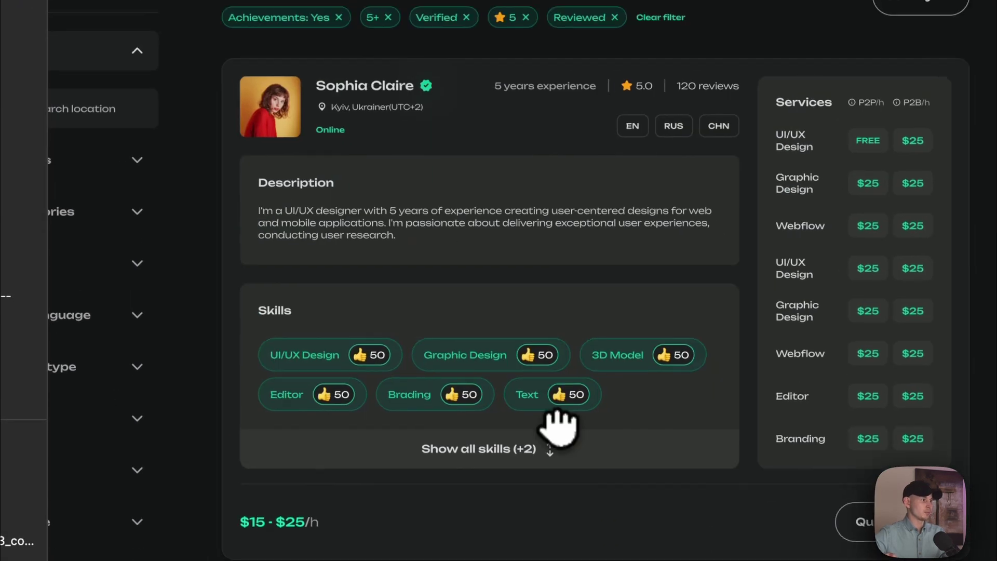
left_click(167, 44)
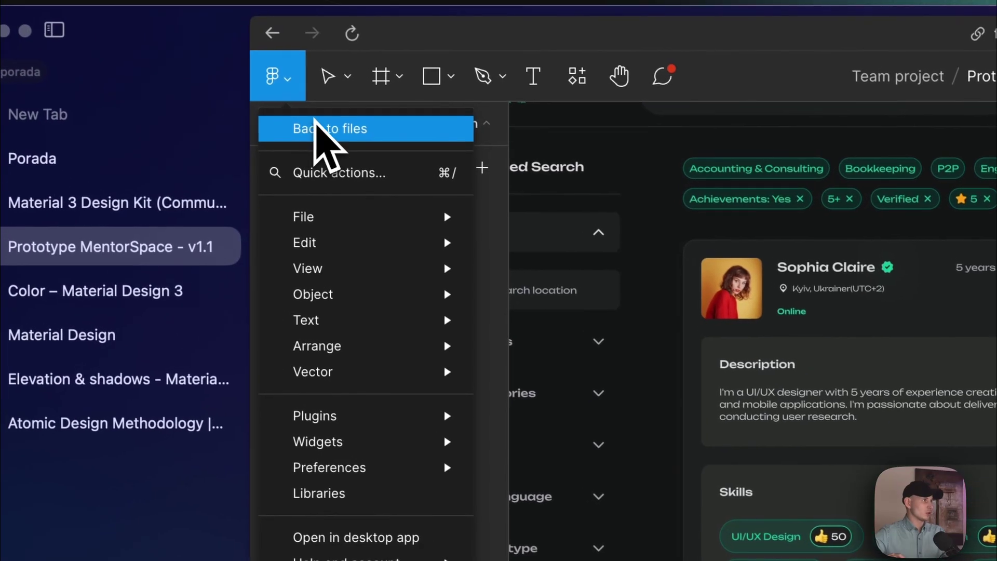
left_click(304, 121)
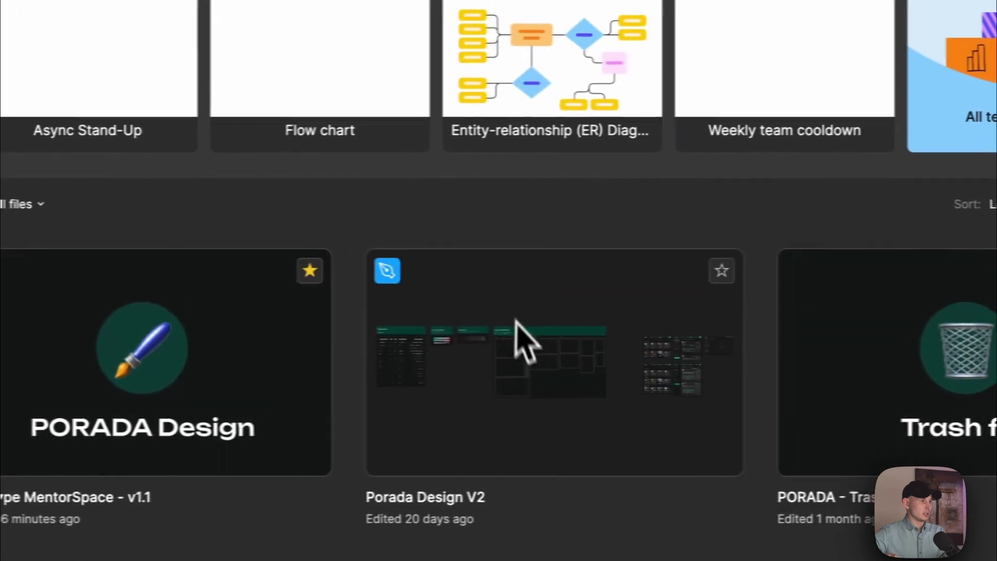
left_click(727, 319)
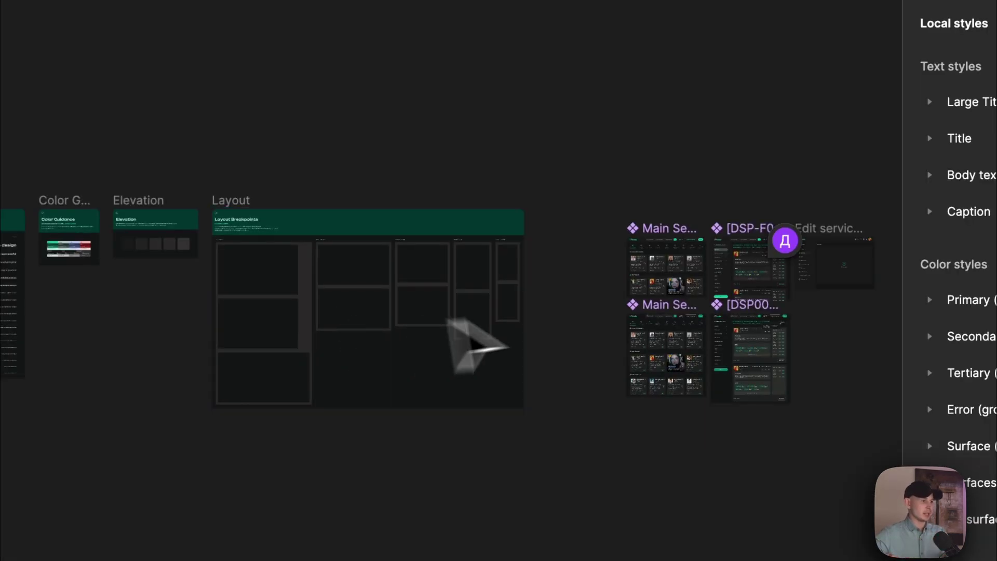
- Select the Main Search Page frame and pan around it on the Styles page
scroll(691, 311, "up", 10)
left_click(452, 363)
left_click(438, 72)
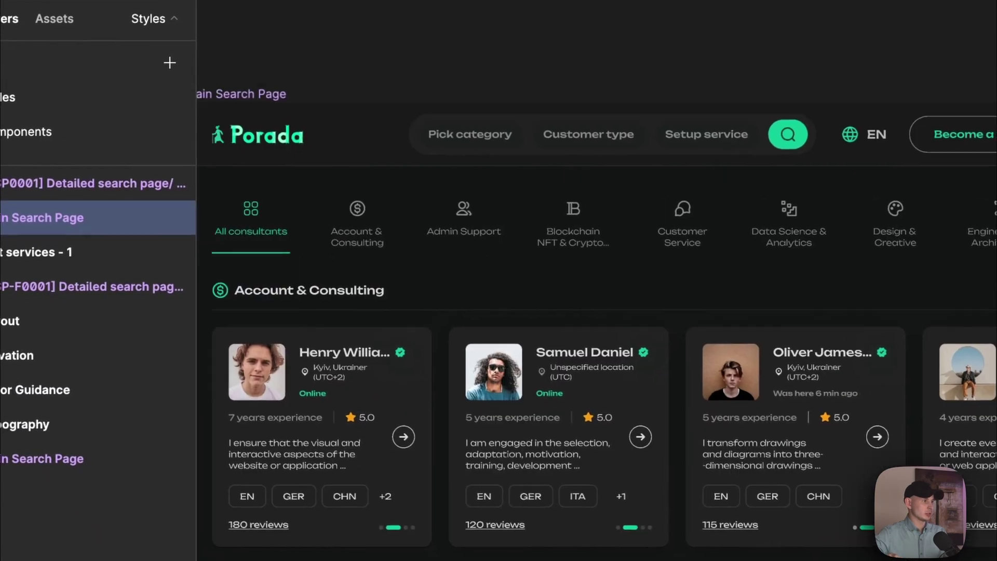
left_click_drag(500, 370, 554, 394)
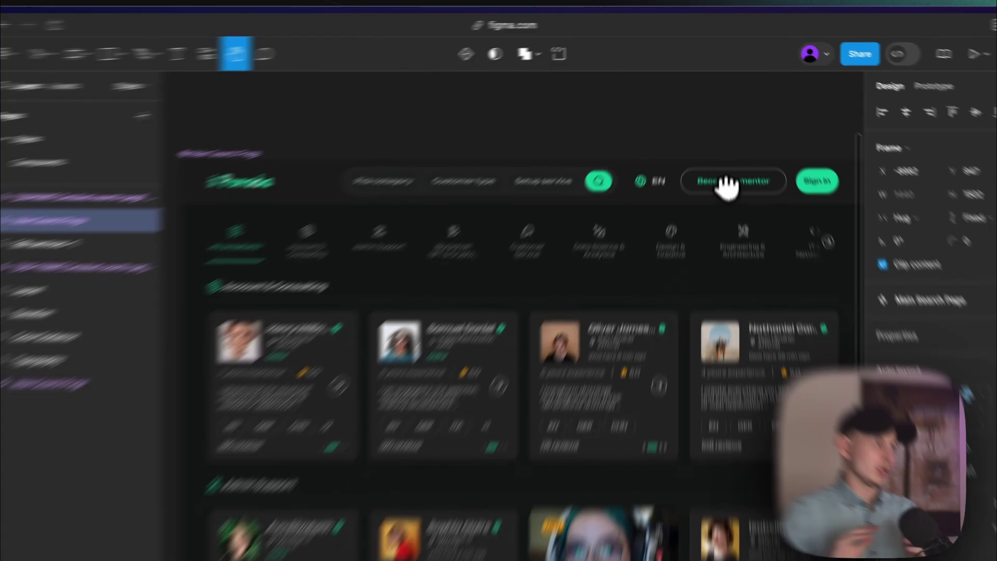
left_click(62, 162)
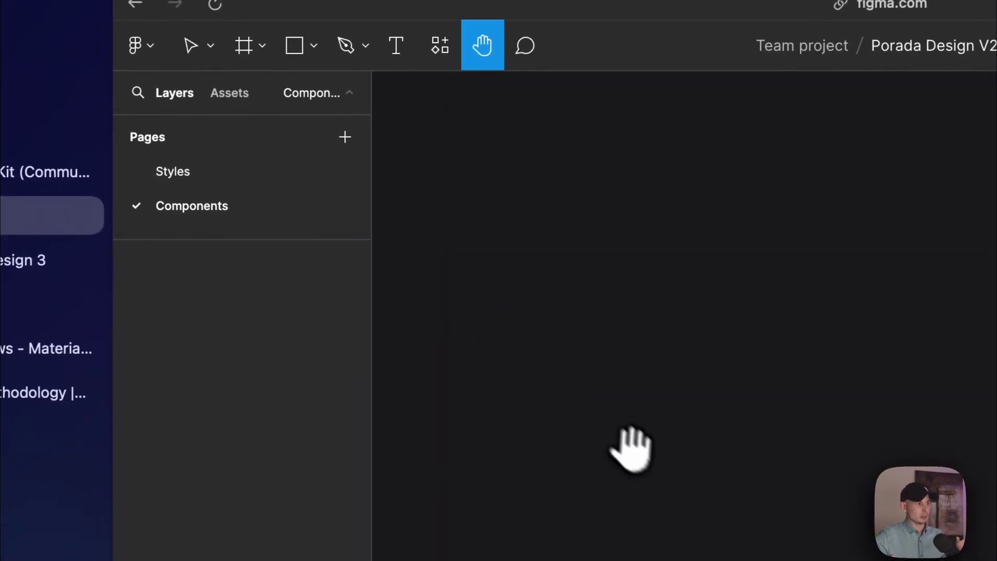
left_click(173, 171)
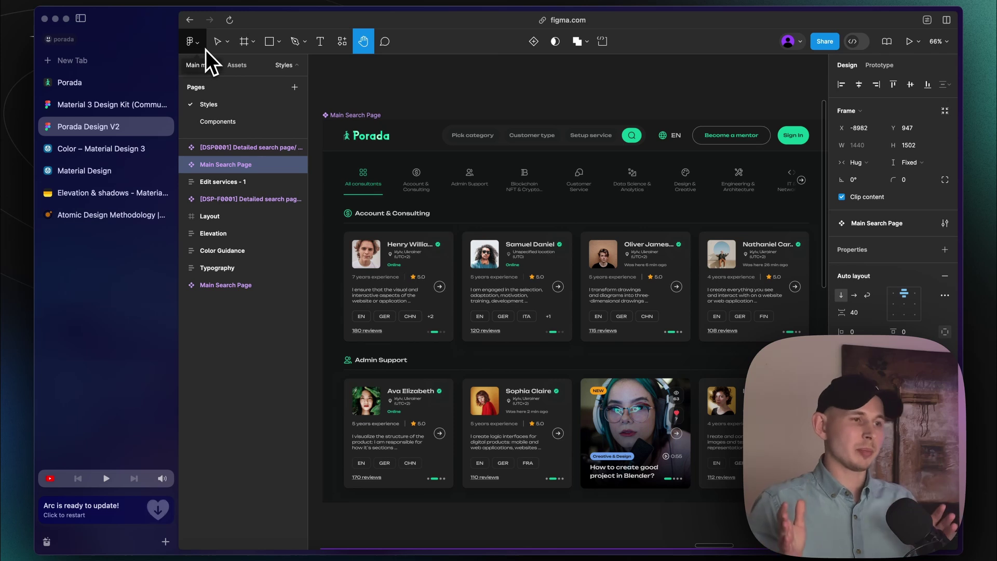